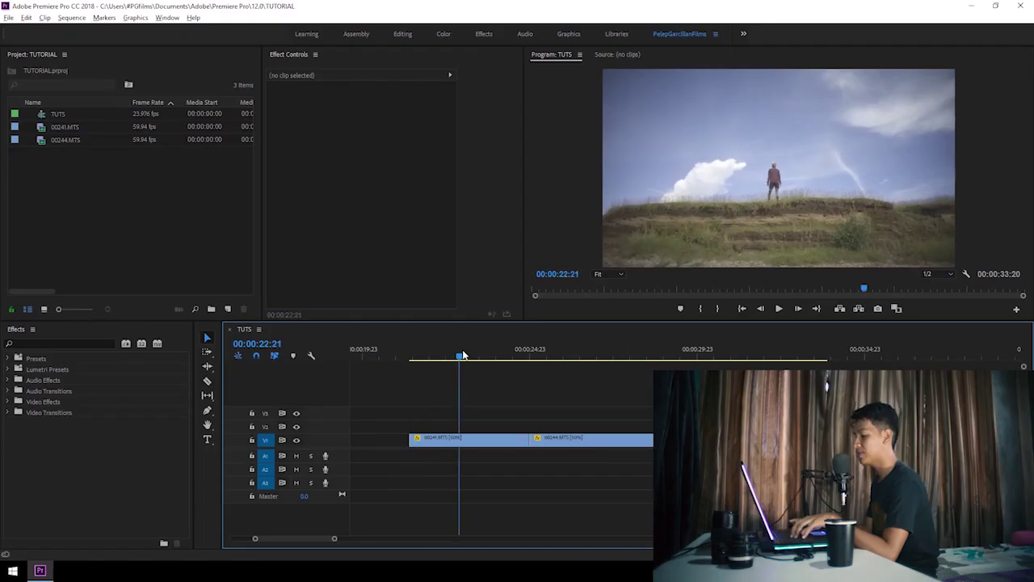
Step: Scrub the Premiere timeline to the hilltop cut and select both V1 clips
{"action": "left_click_drag", "start_coordinate": [462, 355], "coordinate": [612, 329]}
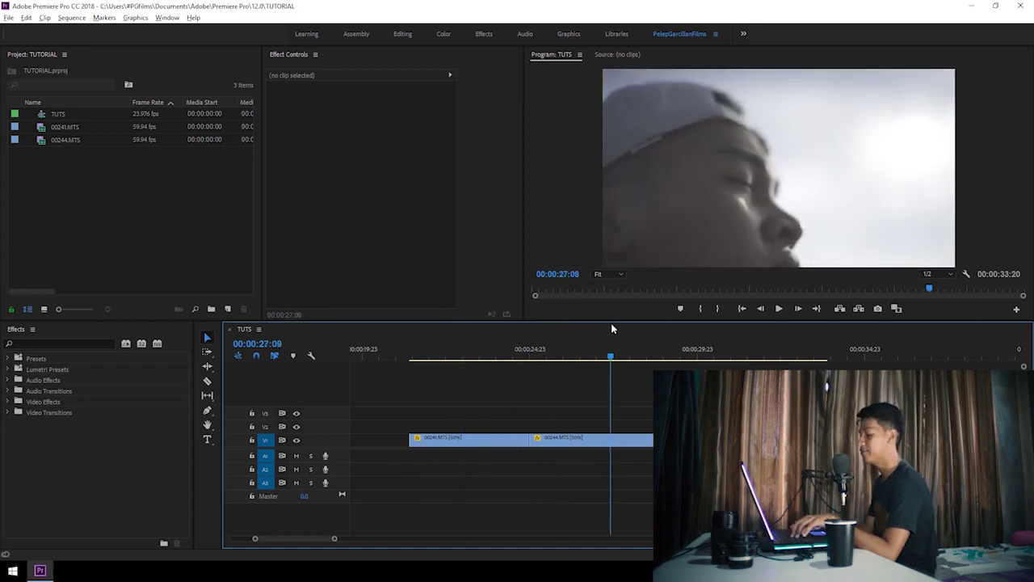
{"action": "left_click_drag", "start_coordinate": [610, 356], "coordinate": [530, 366]}
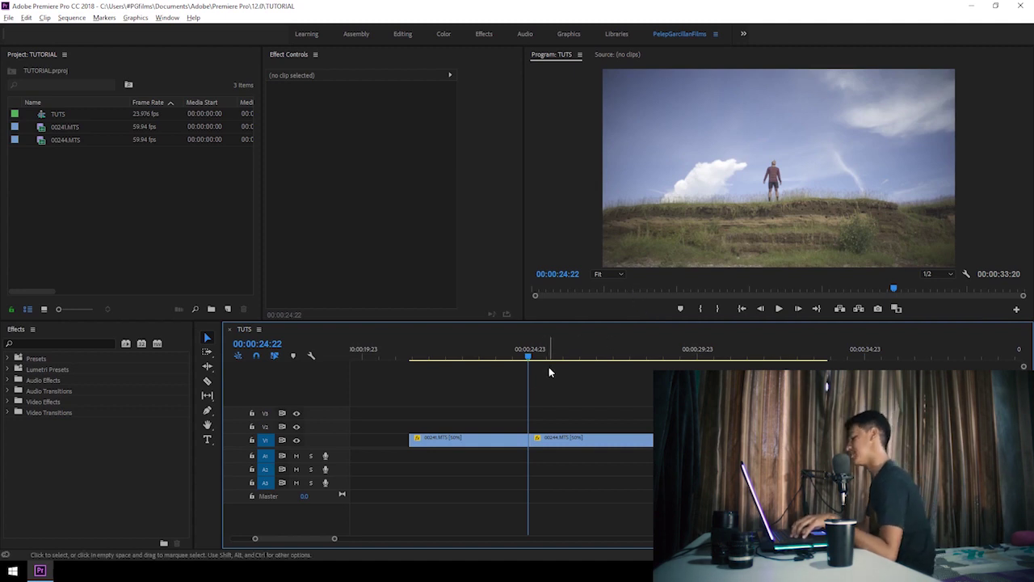
{"action": "left_click_drag", "start_coordinate": [494, 421], "coordinate": [640, 476]}
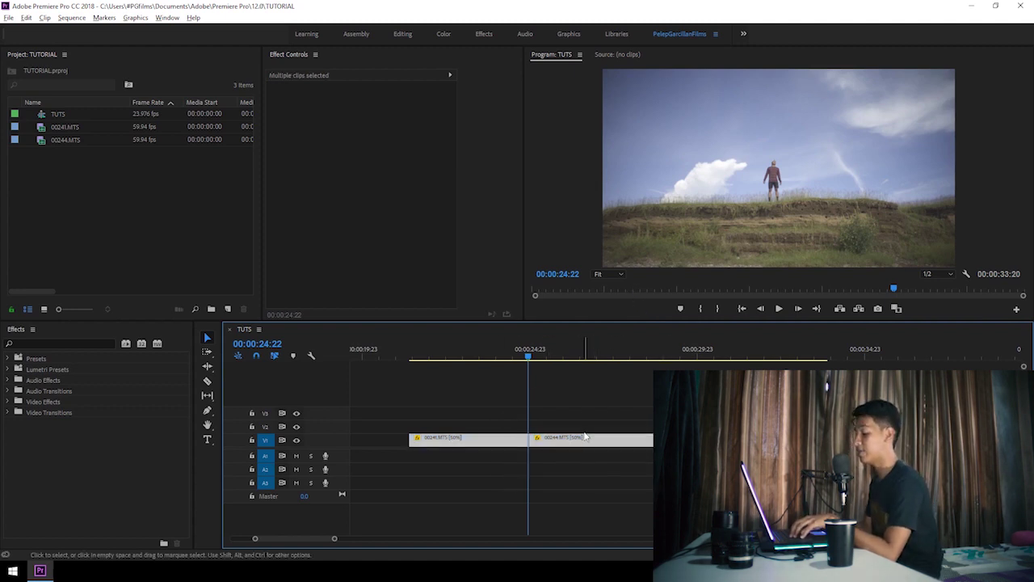
{"action": "left_click", "coordinate": [455, 430]}
{"action": "left_click", "coordinate": [477, 441]}
Step: Replace the two selected clips with an After Effects composition
{"action": "left_click", "coordinate": [558, 441], "text": "shift"}
{"action": "right_click", "coordinate": [558, 445]}
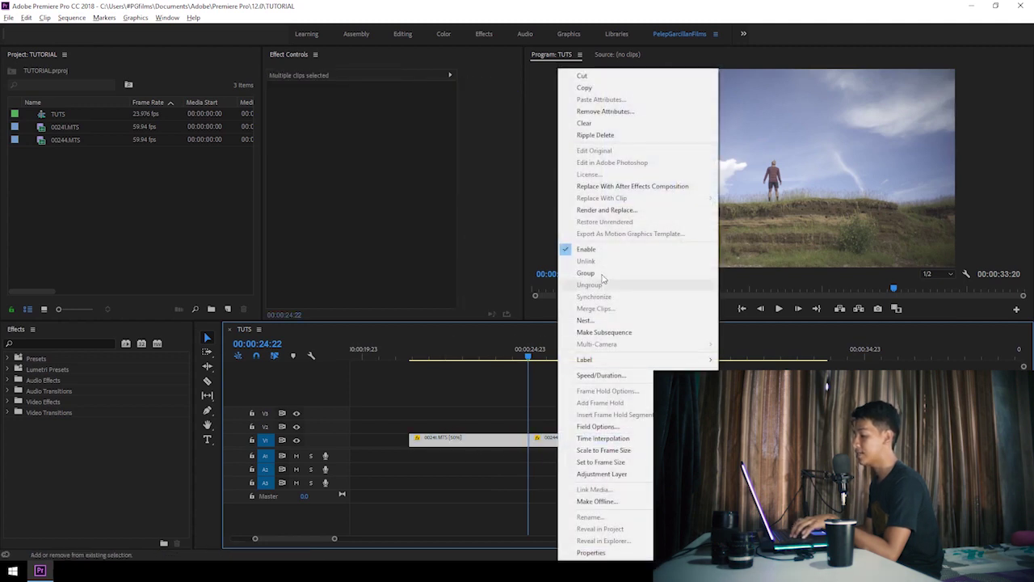
{"action": "left_click", "coordinate": [611, 186]}
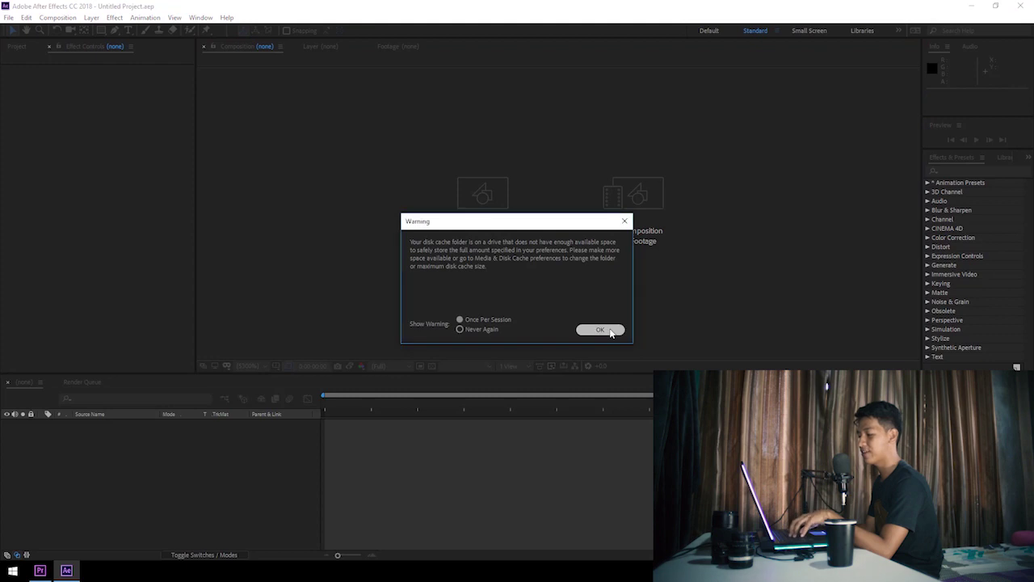
Step: Dismiss the disk cache warning and save the project over TUTS.aep
{"action": "left_click", "coordinate": [599, 329]}
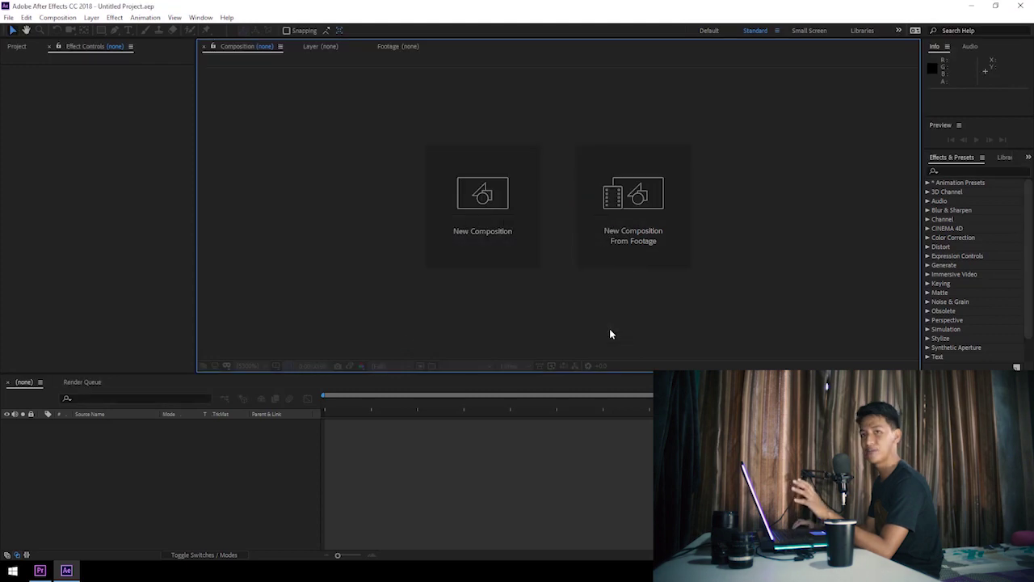
{"action": "key", "text": "ctrl+s"}
{"action": "double_click", "coordinate": [409, 141]}
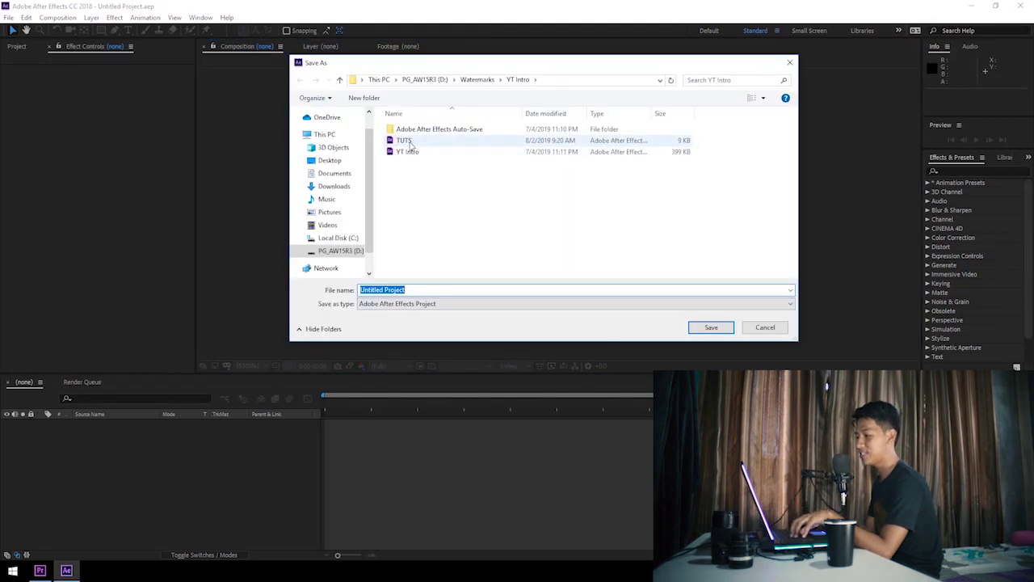
{"action": "left_click", "coordinate": [543, 286]}
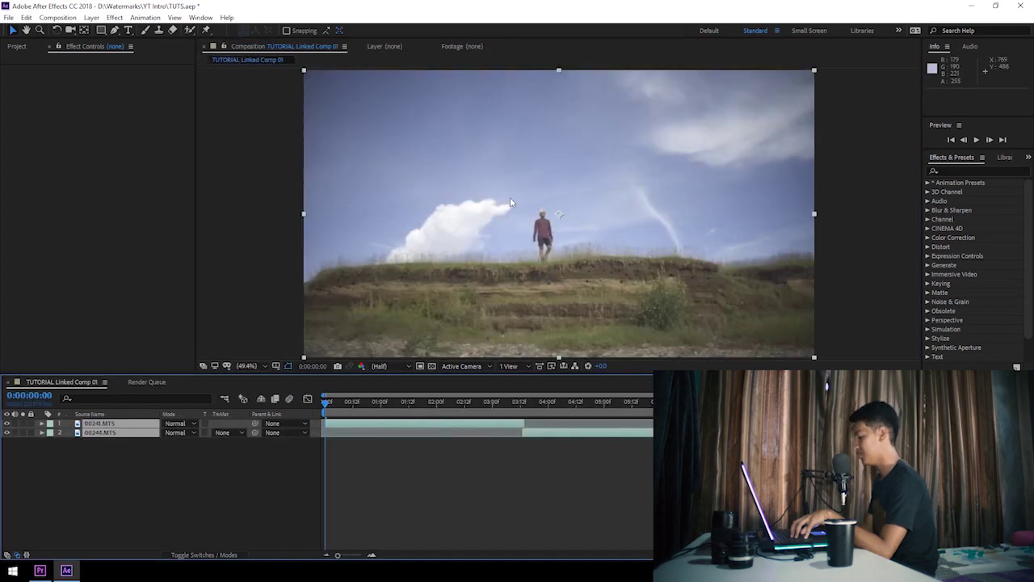
Step: Select and then deselect the 00244.MTS layer in the linked comp
{"action": "left_click", "coordinate": [188, 485]}
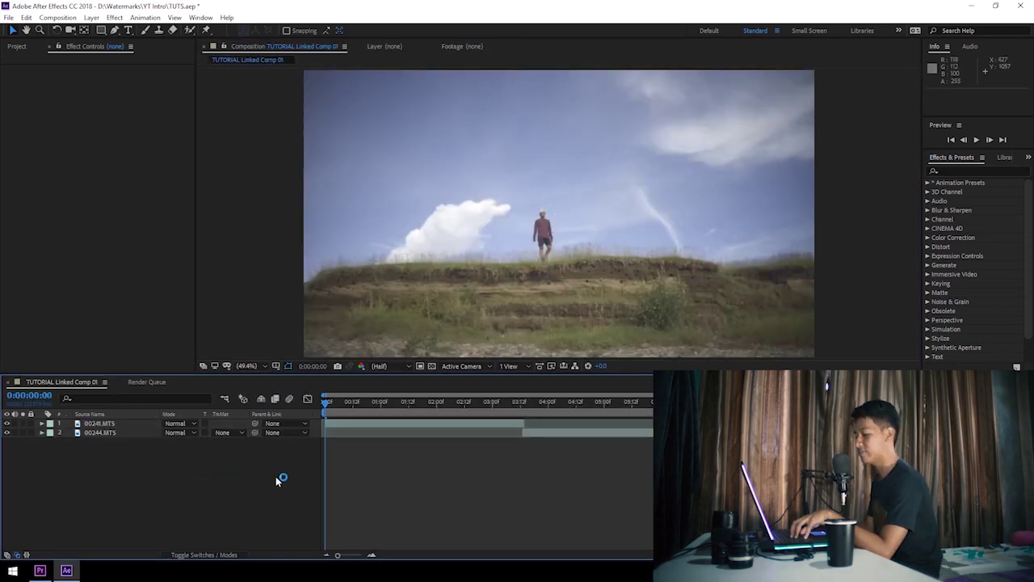
{"action": "left_click", "coordinate": [524, 432]}
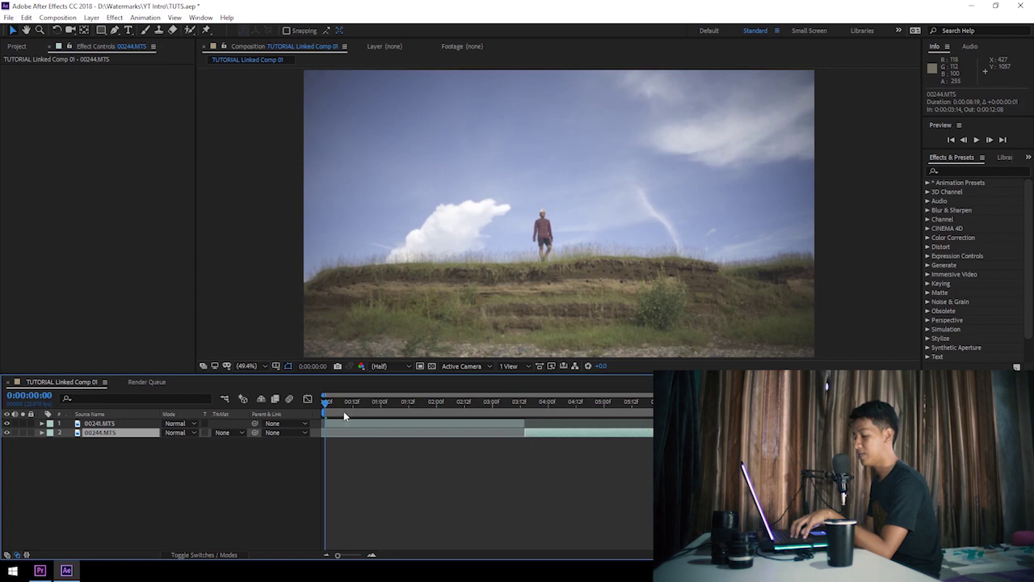
{"action": "left_click", "coordinate": [216, 511]}
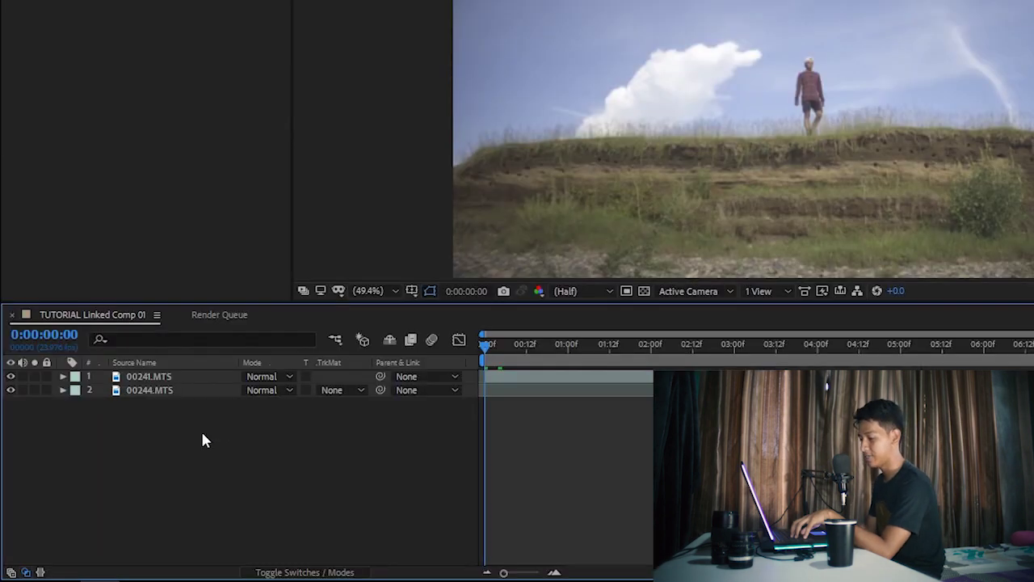
Step: Add a new adjustment layer and name it TRANSITION
{"action": "right_click", "coordinate": [136, 460]}
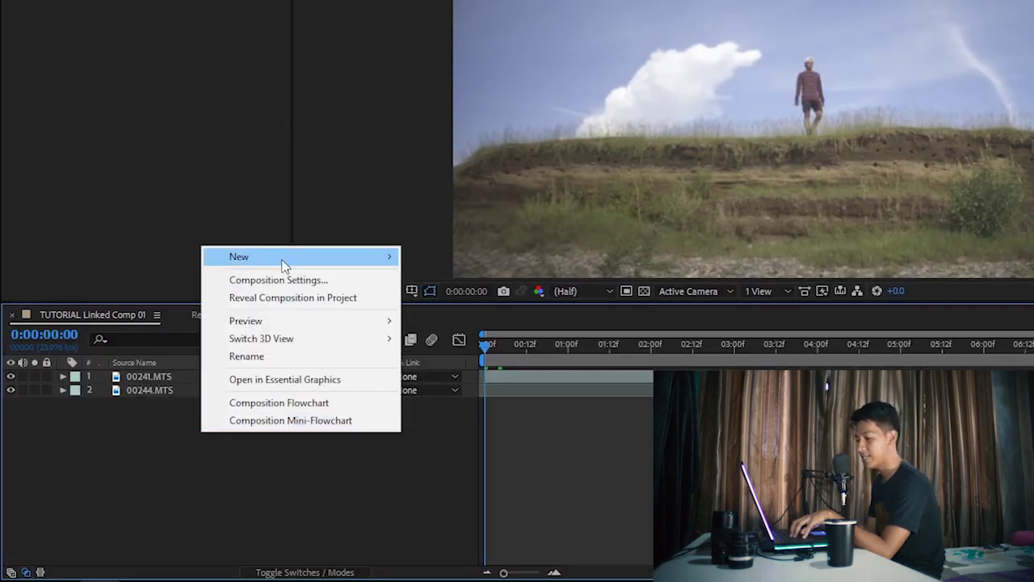
{"action": "mouse_move", "coordinate": [283, 264]}
{"action": "left_click", "coordinate": [478, 384]}
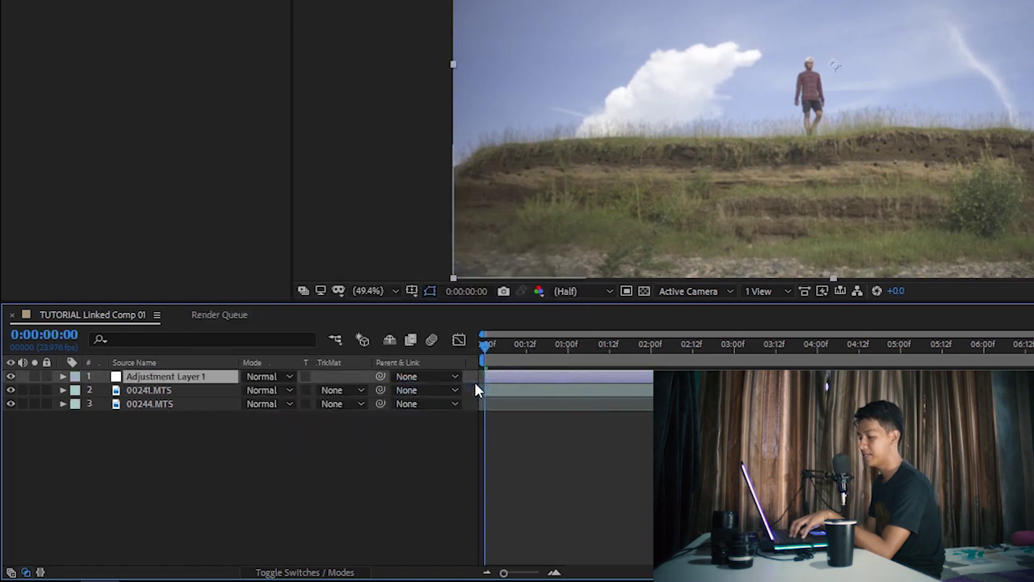
{"action": "key", "text": "Return"}
{"action": "type", "text": "TRANSI"}
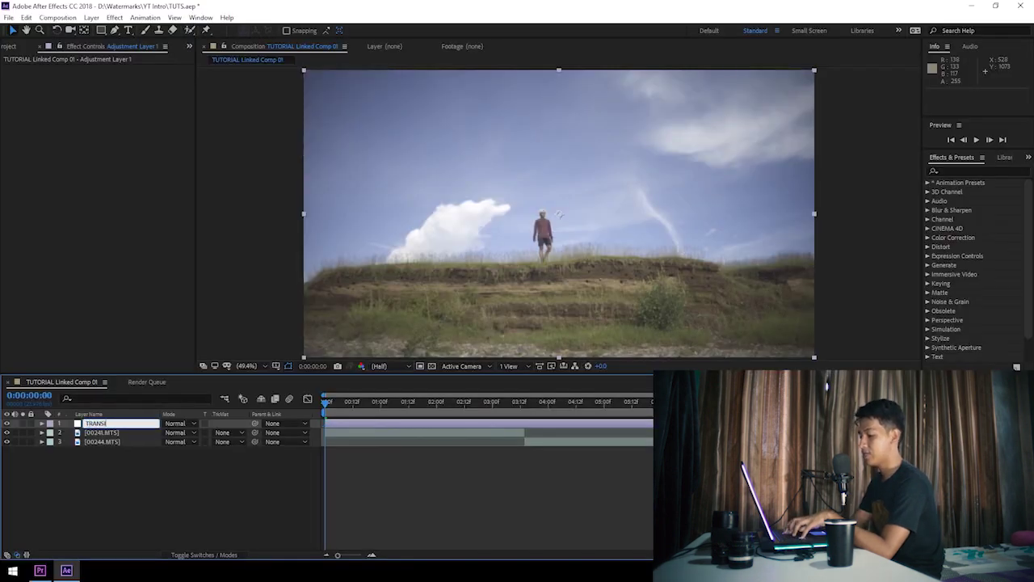
{"action": "type", "text": "N"}
{"action": "left_click", "coordinate": [135, 494]}
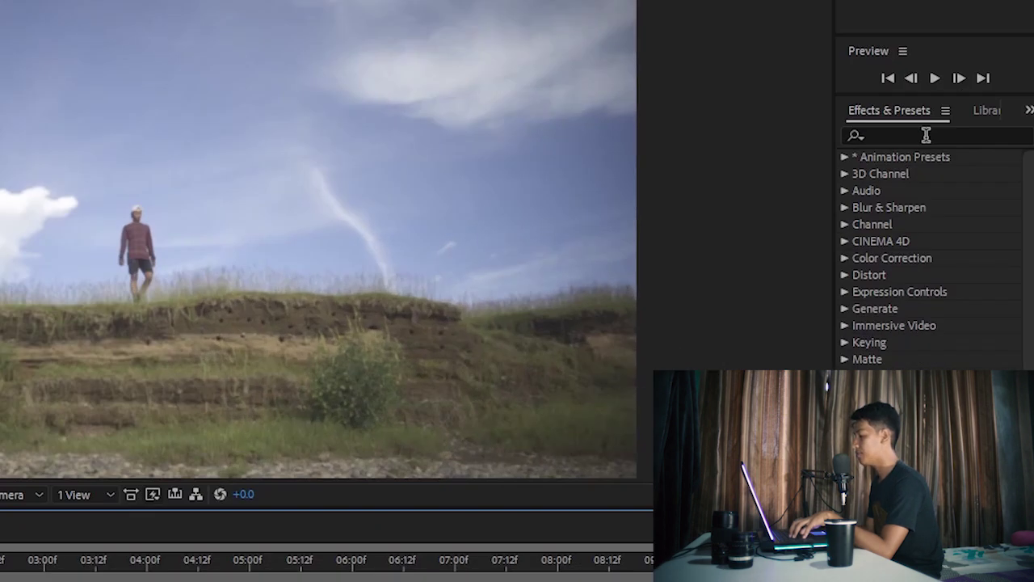
Step: Search 'Optics' and apply Optics Compensation to the TRANSITION layer
{"action": "left_click", "coordinate": [972, 170]}
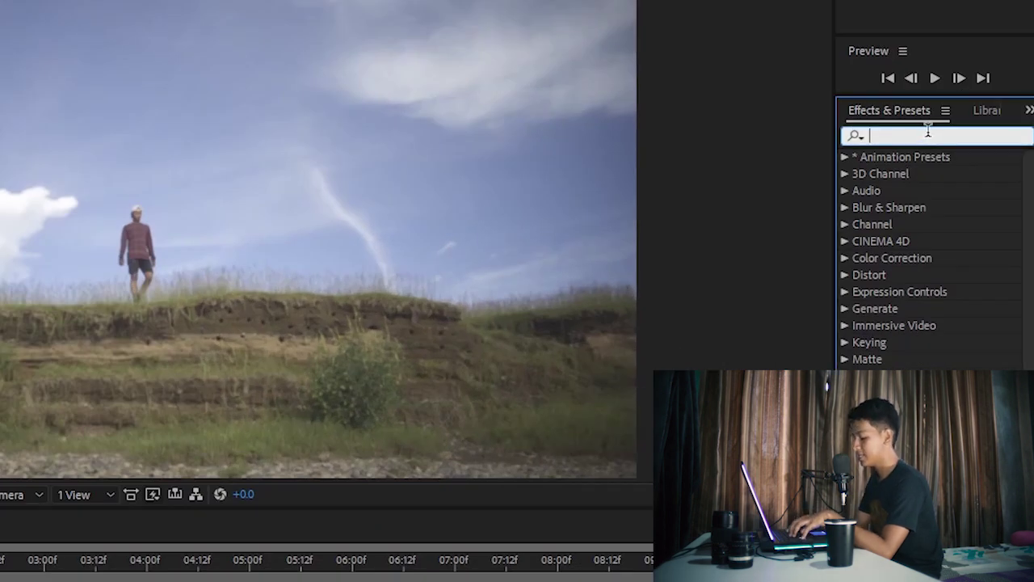
{"action": "type", "text": "Optics"}
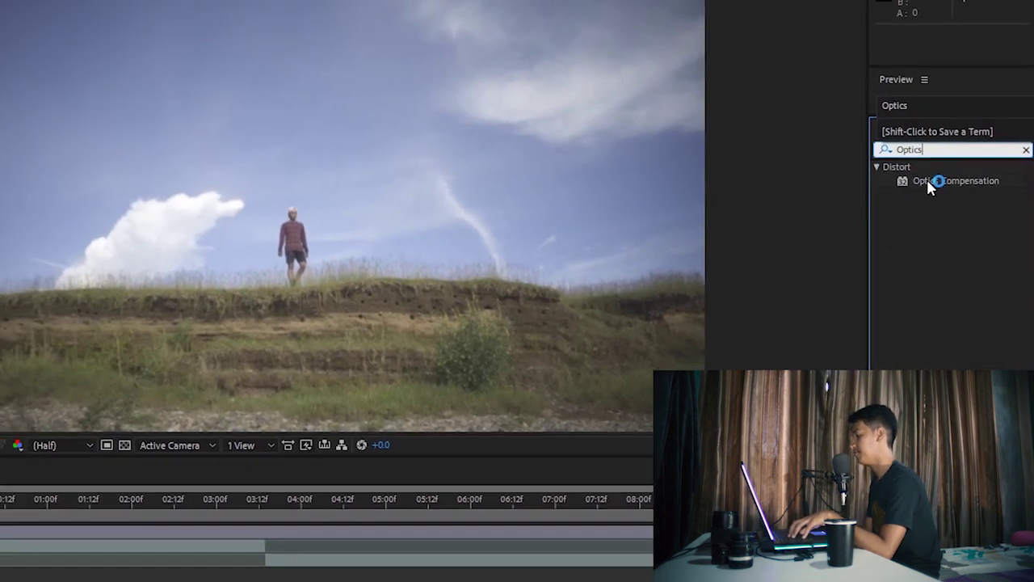
{"action": "left_click_drag", "start_coordinate": [929, 185], "coordinate": [116, 427]}
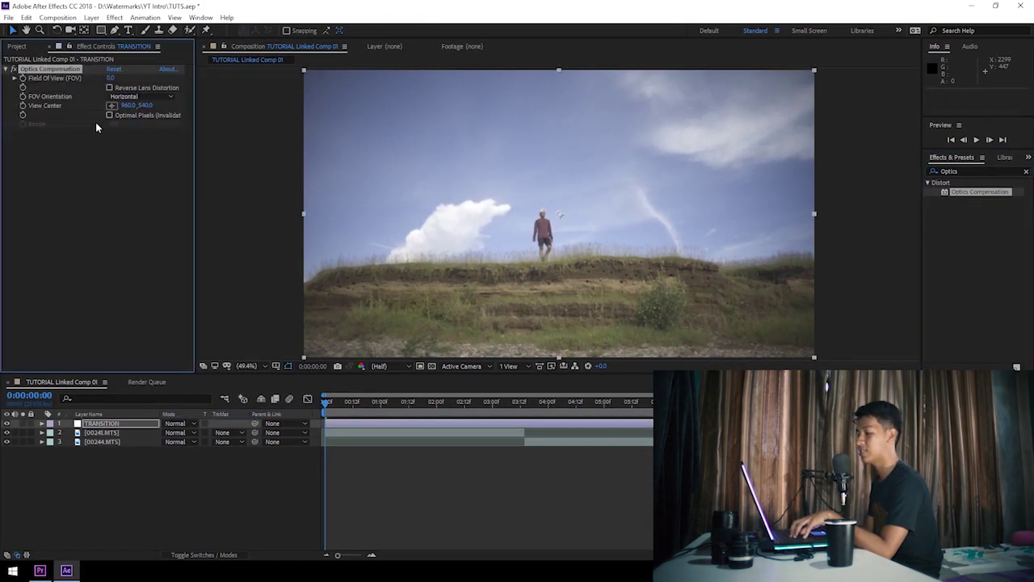
Step: At 0:00:02:19, enable Reverse Lens Distortion and set Field Of View to 160
{"action": "left_click", "coordinate": [475, 404]}
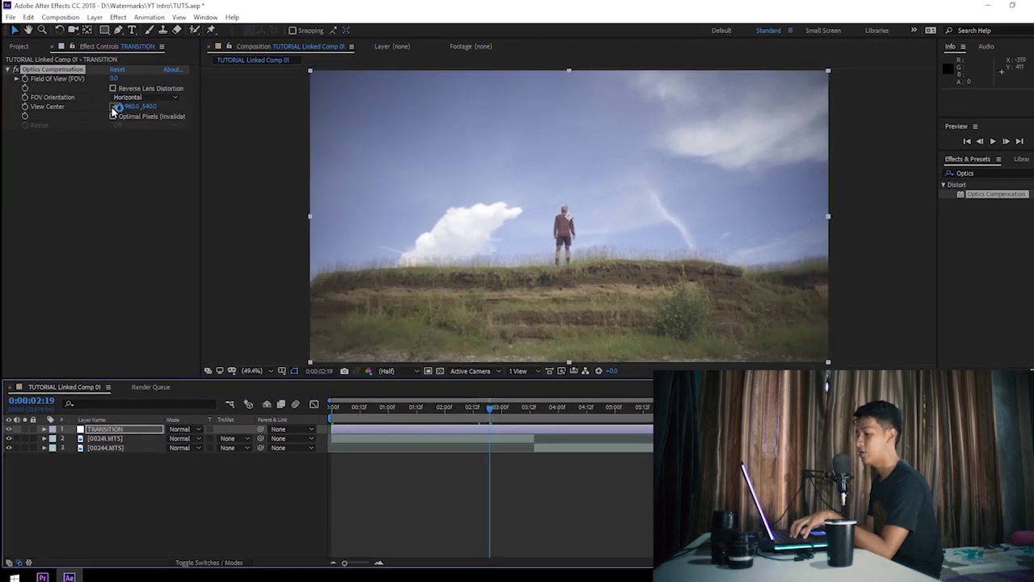
{"action": "left_click_drag", "start_coordinate": [119, 75], "coordinate": [210, 75]}
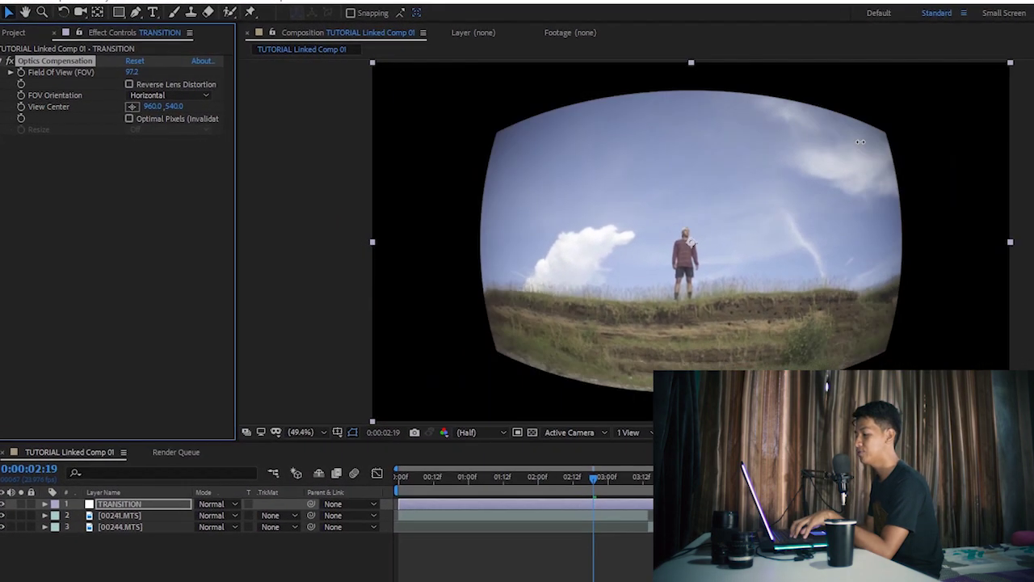
{"action": "left_click_drag", "start_coordinate": [958, 178], "coordinate": [780, 174]}
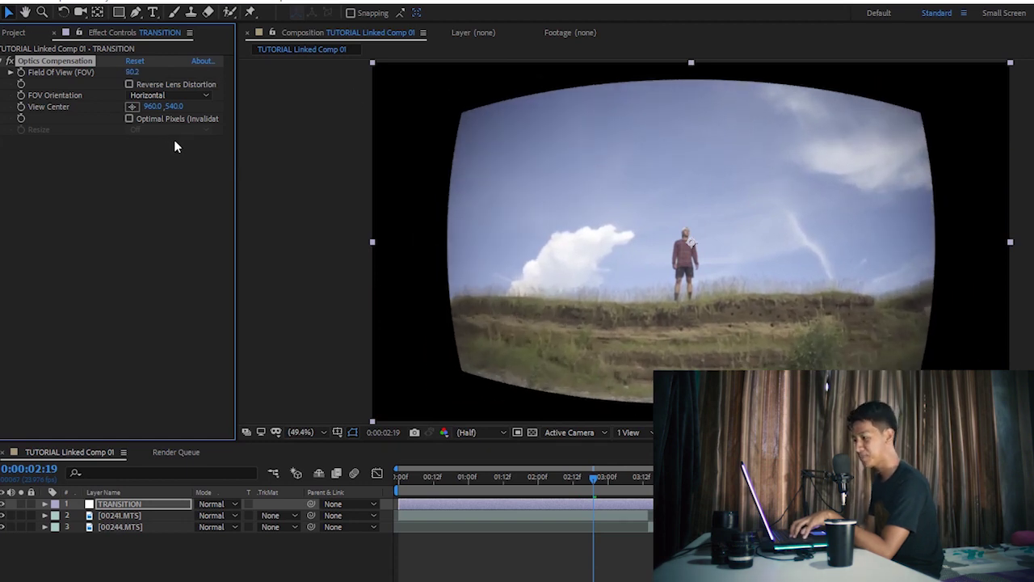
{"action": "left_click", "coordinate": [129, 85]}
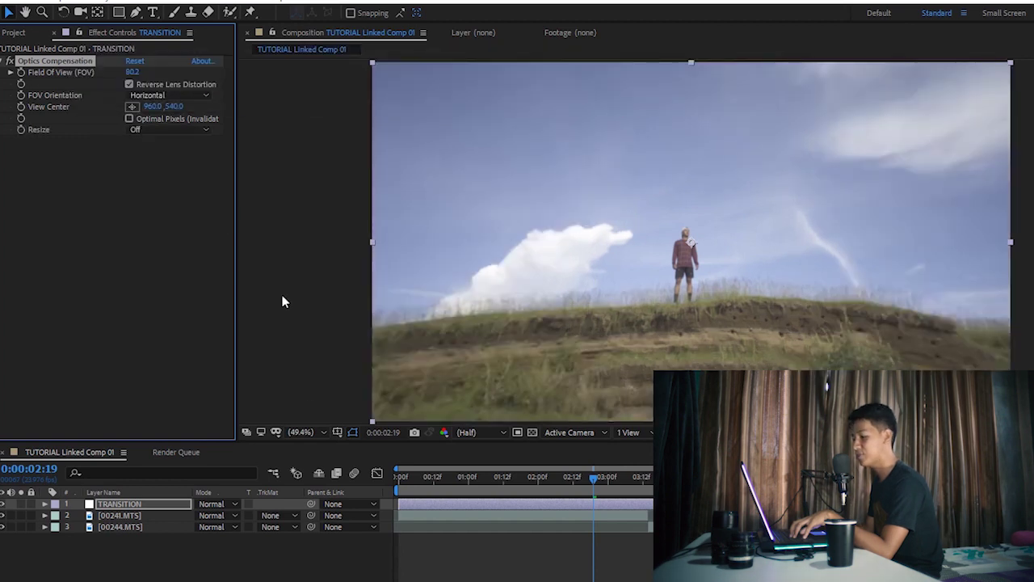
{"action": "left_click_drag", "start_coordinate": [133, 73], "coordinate": [692, 130]}
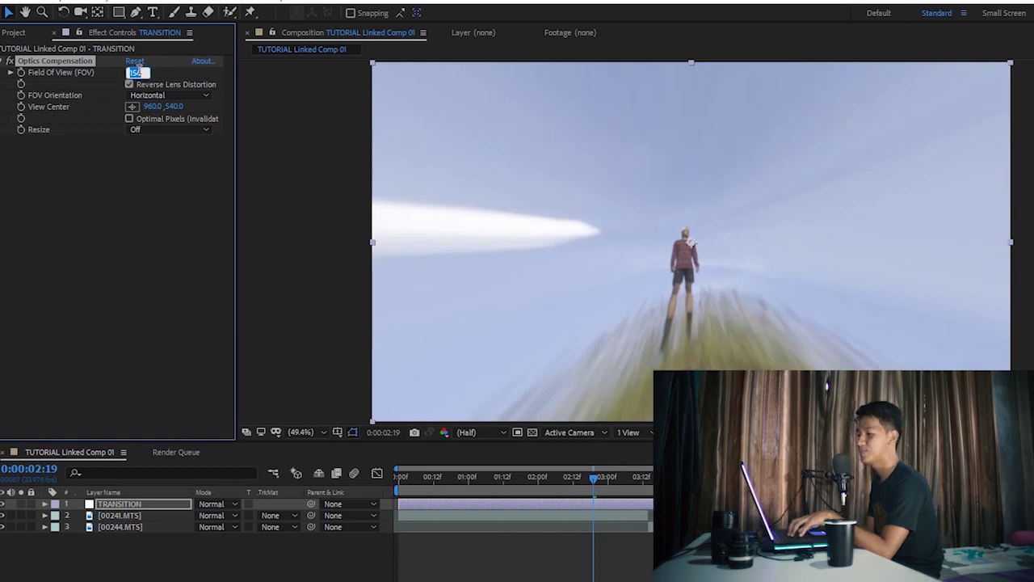
{"action": "type", "text": "0"}
{"action": "key", "text": "Return"}
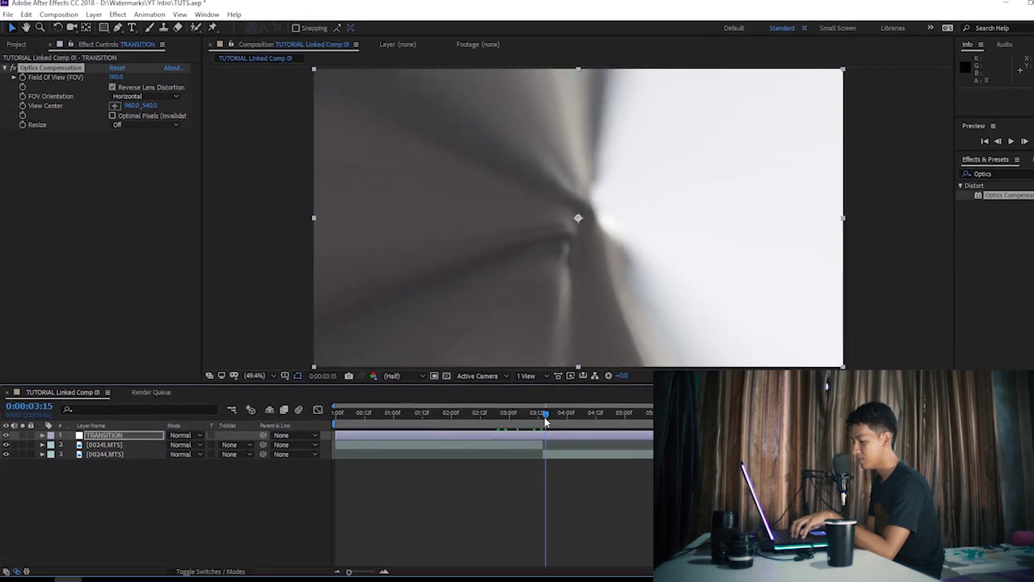
Step: Keyframe Field Of View back to 0 at 0:00:03:03 and at 0:00:04:00
{"action": "left_click_drag", "start_coordinate": [599, 474], "coordinate": [525, 409]}
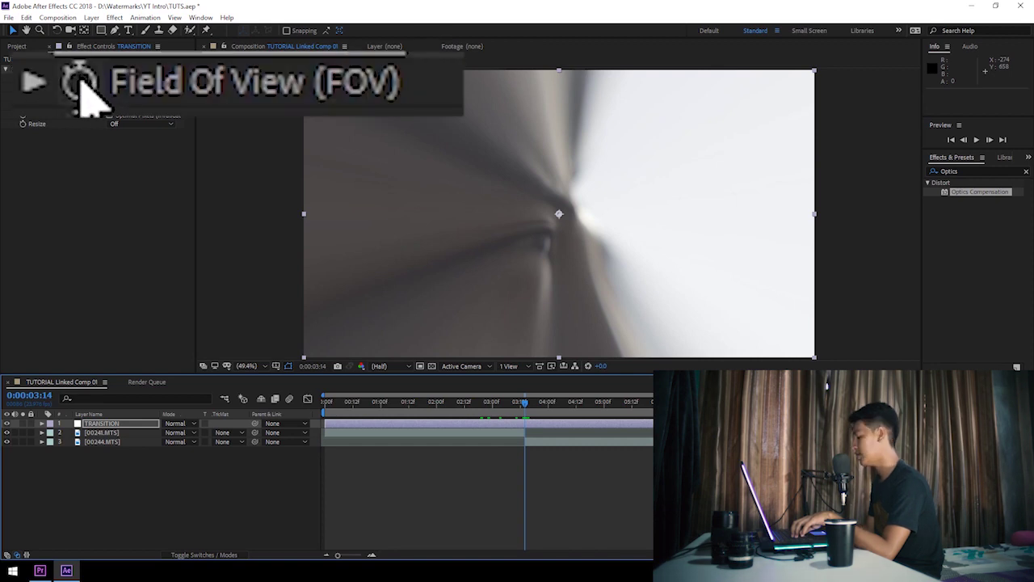
{"action": "left_click", "coordinate": [47, 101]}
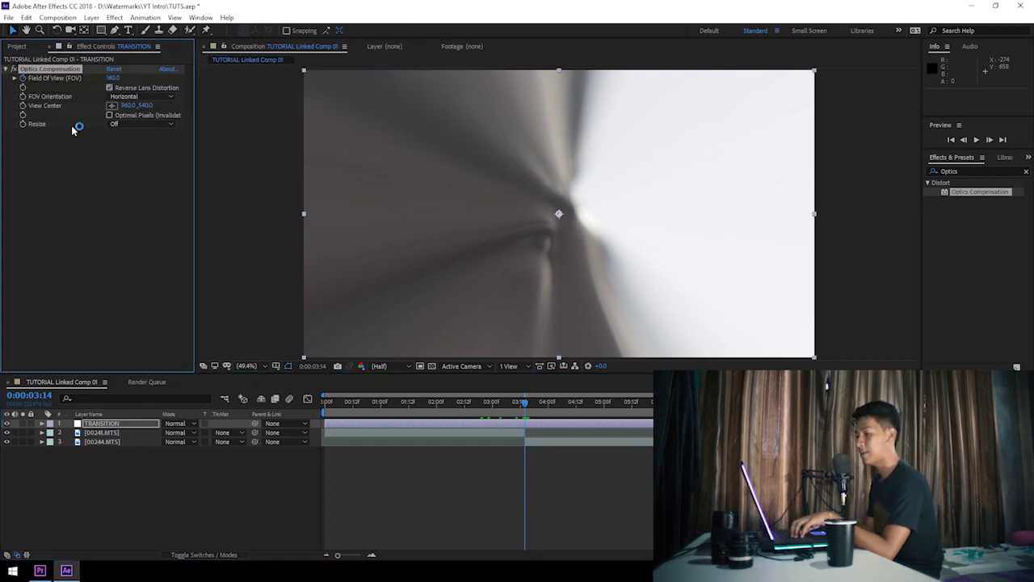
{"action": "left_click_drag", "start_coordinate": [526, 406], "coordinate": [502, 415]}
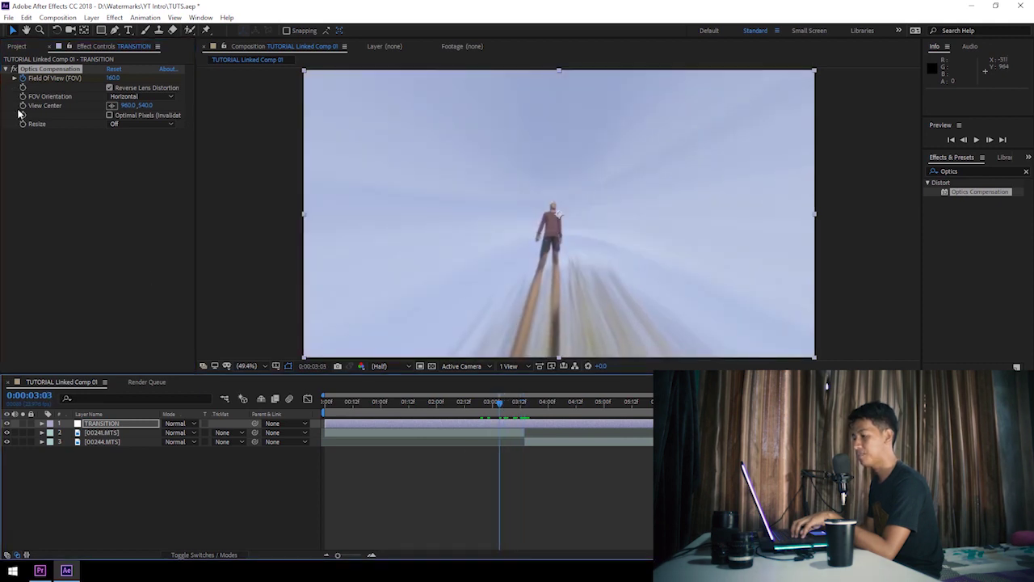
{"action": "left_click", "coordinate": [114, 78]}
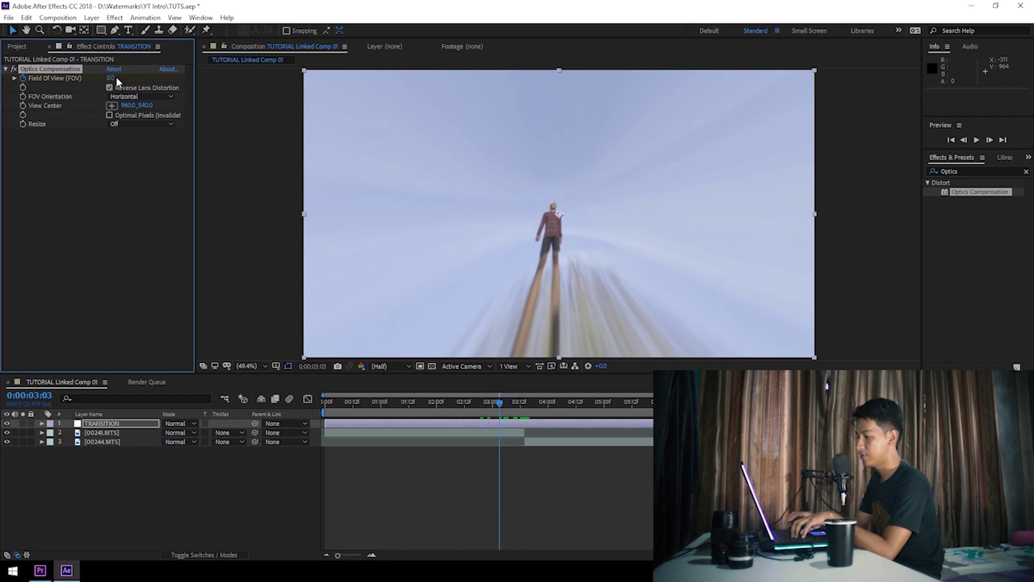
{"action": "key", "text": "Return"}
{"action": "left_click_drag", "start_coordinate": [519, 408], "coordinate": [550, 411]}
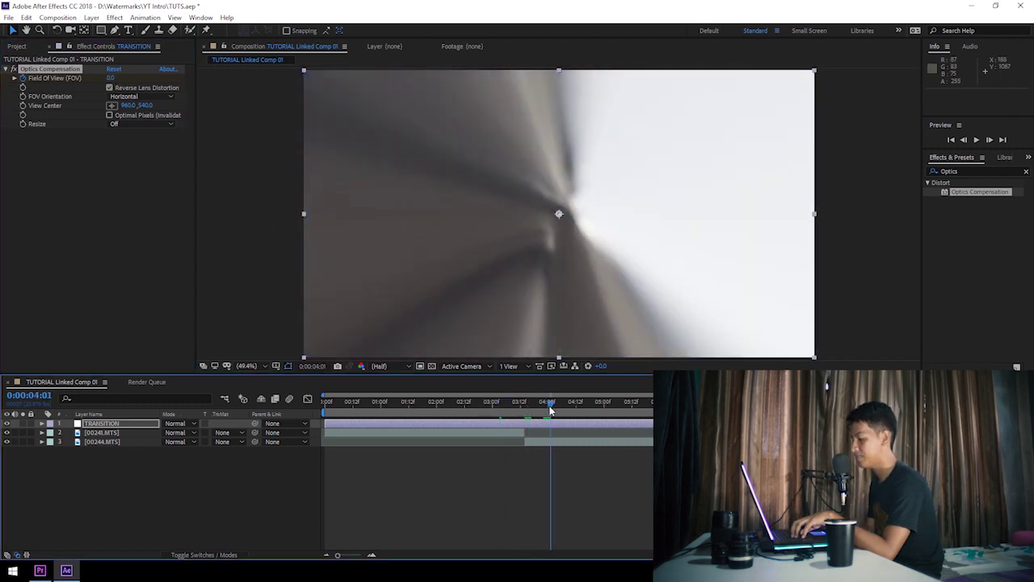
{"action": "left_click", "coordinate": [113, 78]}
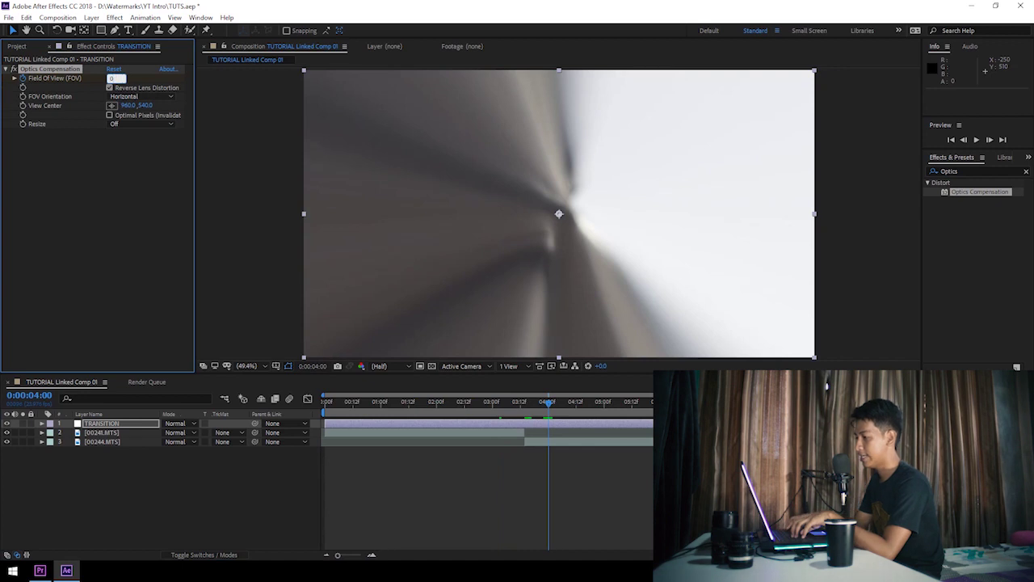
{"action": "key", "text": "Return"}
{"action": "left_click", "coordinate": [465, 402]}
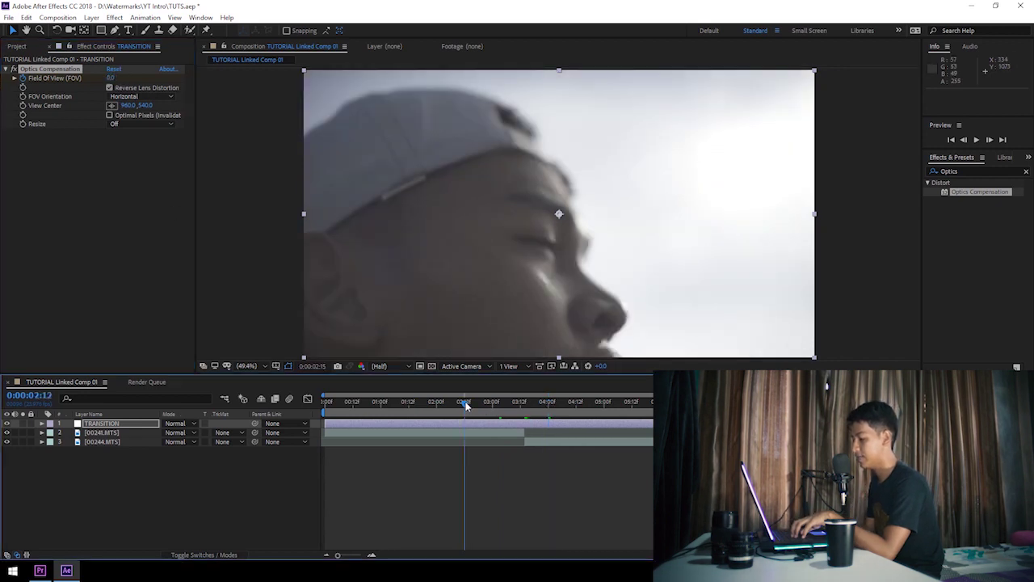
Step: Preview the lens-distortion transition several times from around 2:00 and 1:01
{"action": "key", "text": "space"}
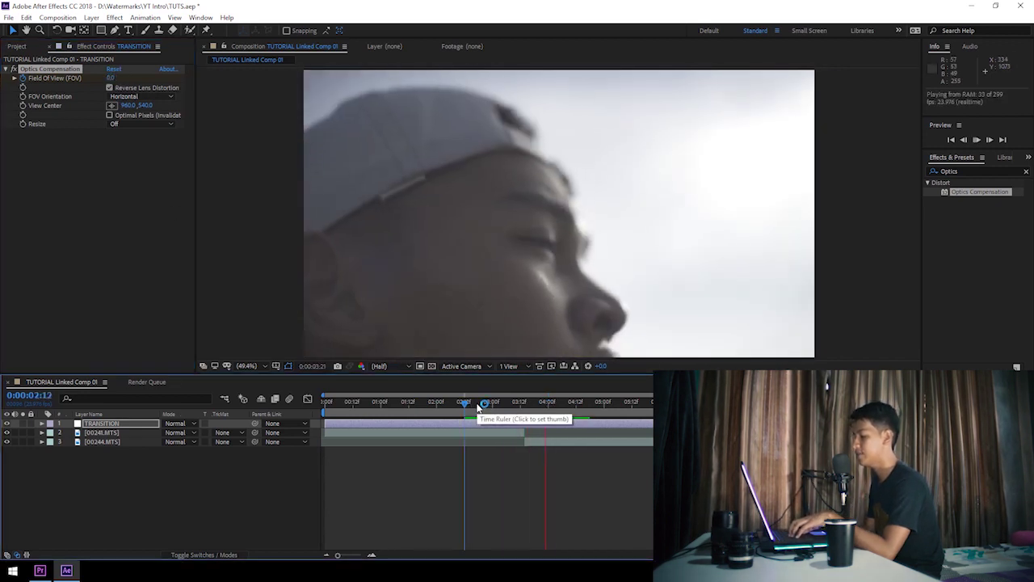
{"action": "left_click", "coordinate": [465, 403]}
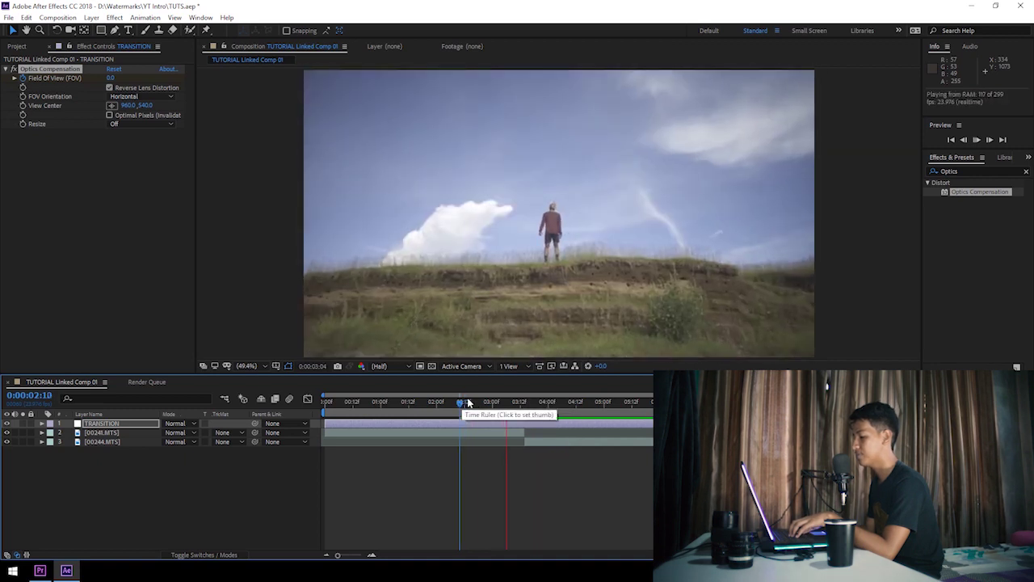
{"action": "key", "text": "space"}
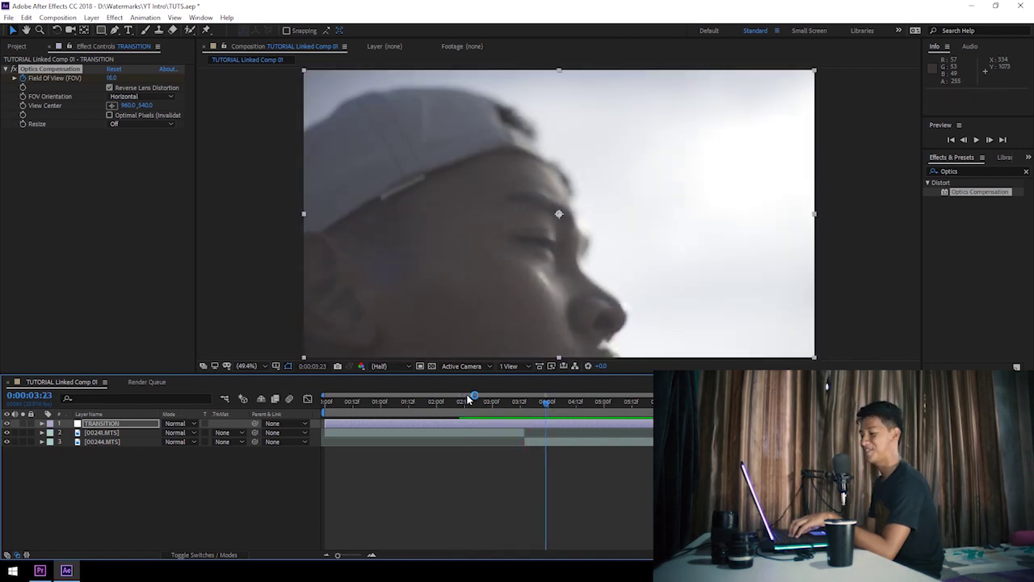
{"action": "left_click", "coordinate": [455, 402]}
{"action": "key", "text": "space"}
{"action": "left_click", "coordinate": [436, 403]}
{"action": "key", "text": "space"}
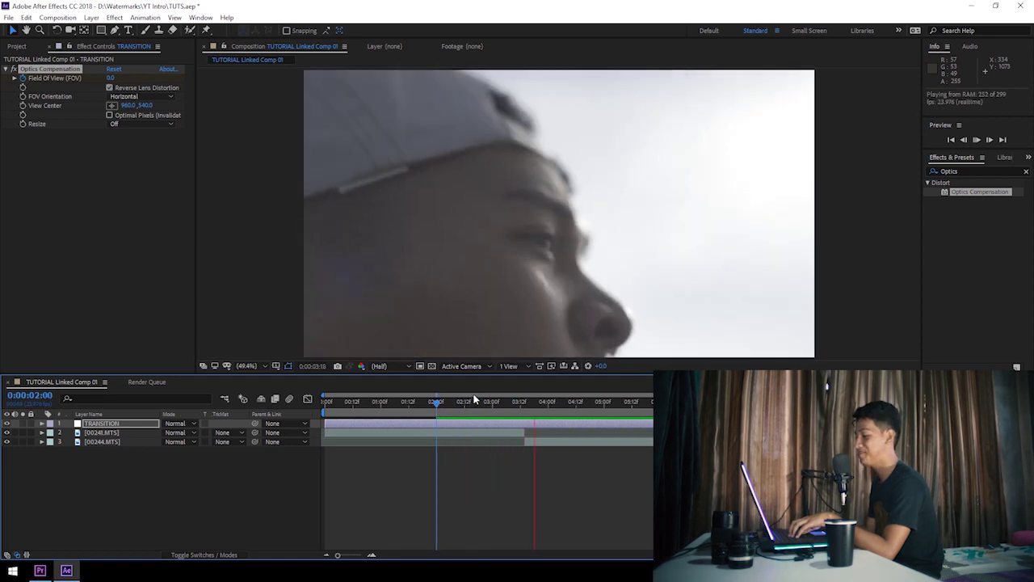
{"action": "left_click", "coordinate": [448, 402]}
{"action": "left_click", "coordinate": [383, 402]}
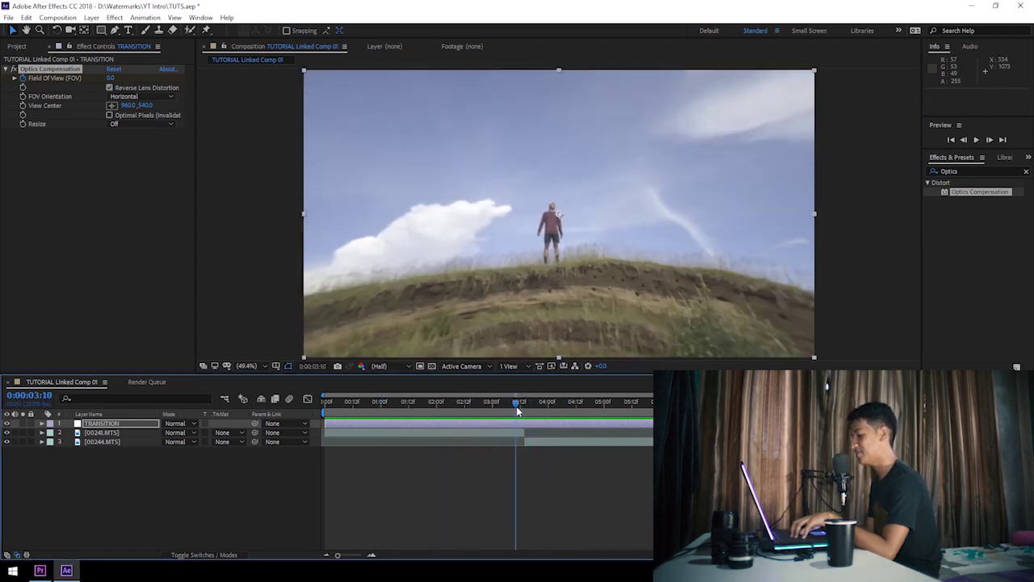
Step: Stop the preview and replace the effects search with 'Trans'
{"action": "left_click", "coordinate": [970, 171]}
{"action": "key", "text": "BackSpace"}
{"action": "type", "text": "T"}
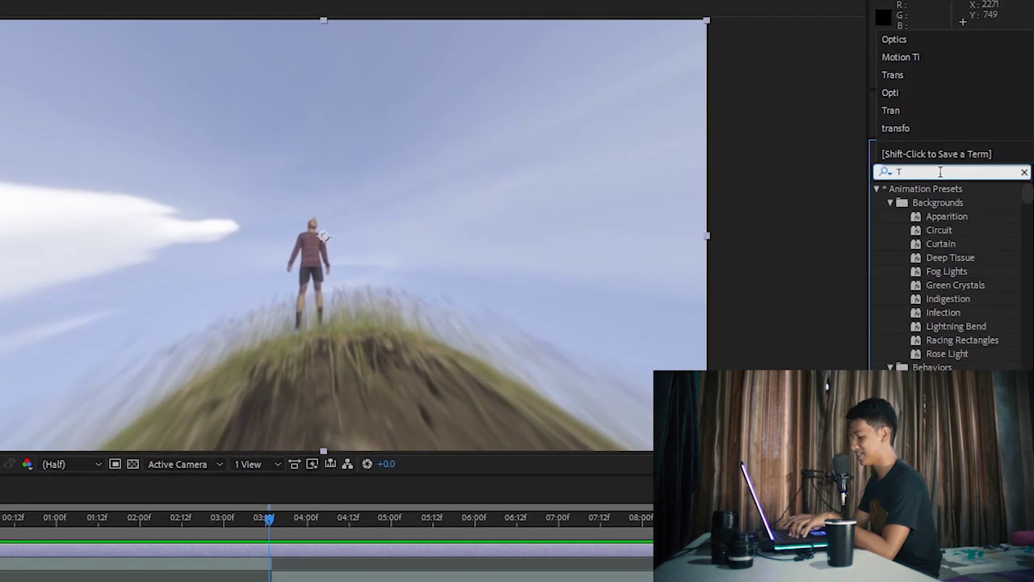
{"action": "type", "text": "rans"}
Step: Apply Transform to TRANSITION and scrub between 2:17 and 3:00 to check it
{"action": "mouse_move", "coordinate": [953, 273]}
{"action": "left_mouse_down"}
{"action": "mouse_move", "coordinate": [851, 264]}
{"action": "mouse_move", "coordinate": [349, 435]}
{"action": "mouse_move", "coordinate": [83, 280]}
{"action": "left_mouse_up"}
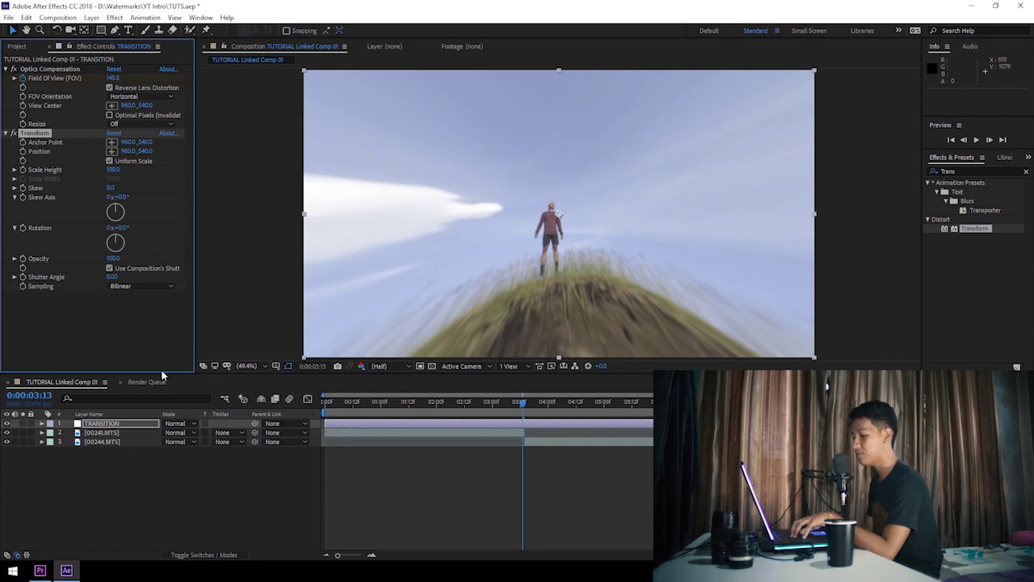
{"action": "left_click", "coordinate": [232, 450]}
{"action": "mouse_move", "coordinate": [508, 406]}
{"action": "left_mouse_down"}
{"action": "mouse_move", "coordinate": [475, 407]}
{"action": "mouse_move", "coordinate": [527, 402]}
{"action": "left_mouse_up"}
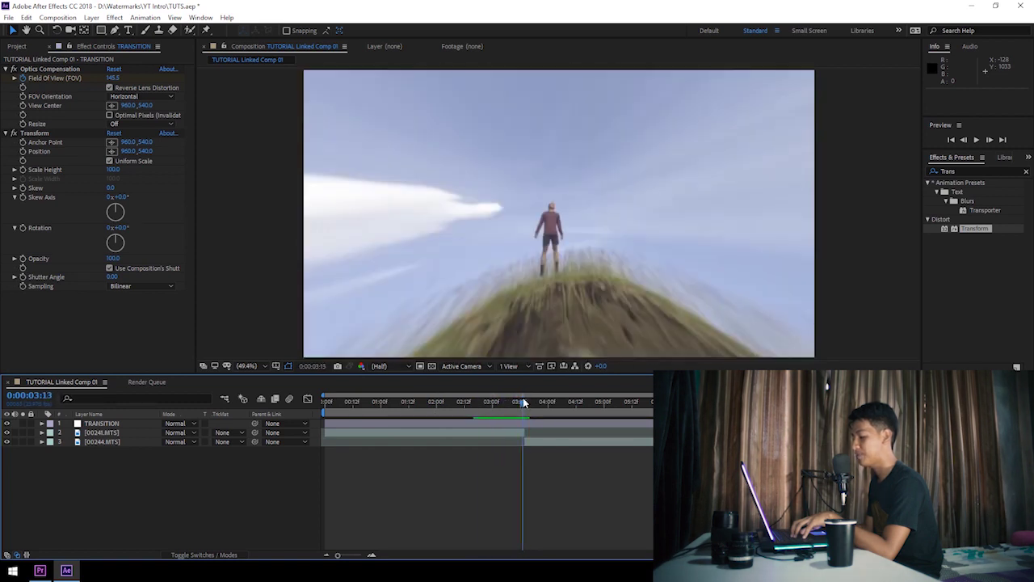
{"action": "left_click_drag", "start_coordinate": [526, 402], "coordinate": [485, 408]}
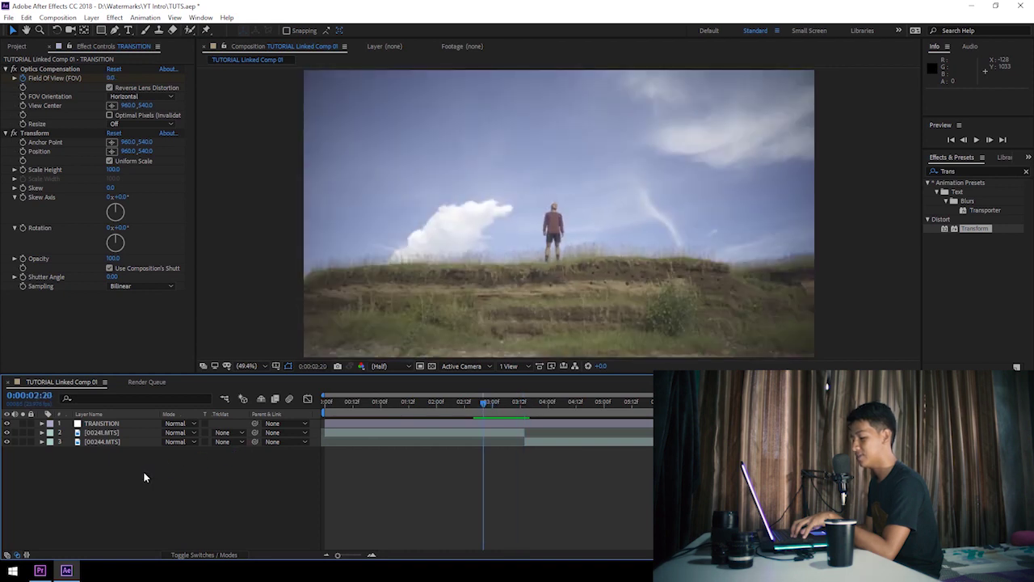
{"action": "left_click_drag", "start_coordinate": [480, 408], "coordinate": [475, 402]}
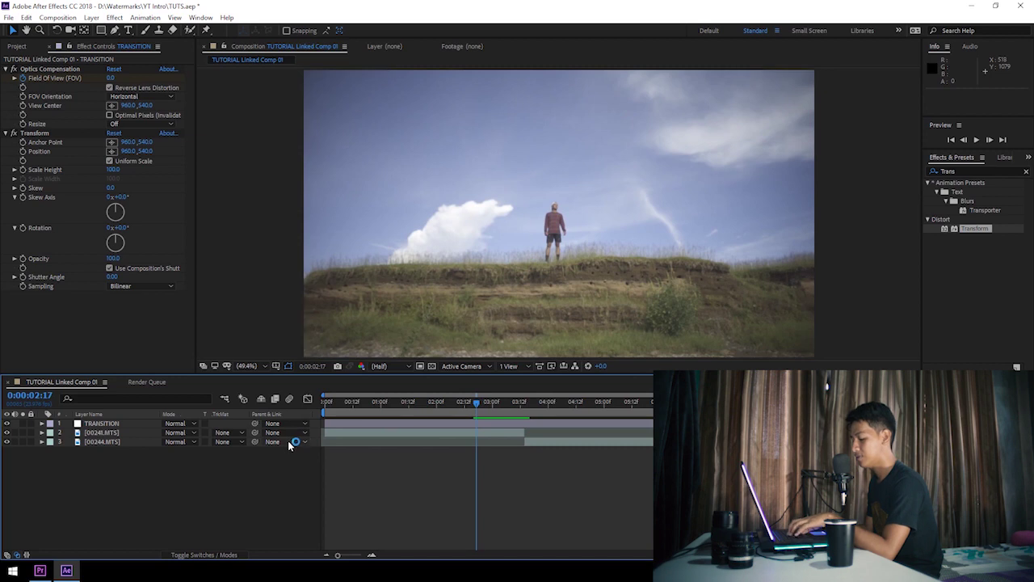
Step: Keyframe Transform Scale from 100 at 3:03 to 150 at 3:14 and preview the zoom
{"action": "left_click", "coordinate": [502, 424]}
{"action": "key", "text": "u"}
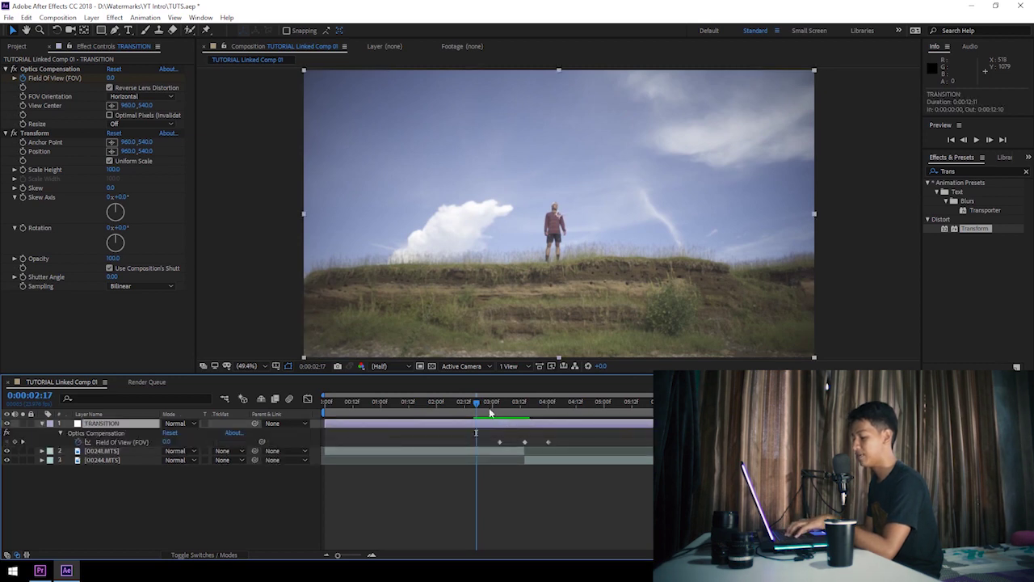
{"action": "left_click", "coordinate": [499, 402]}
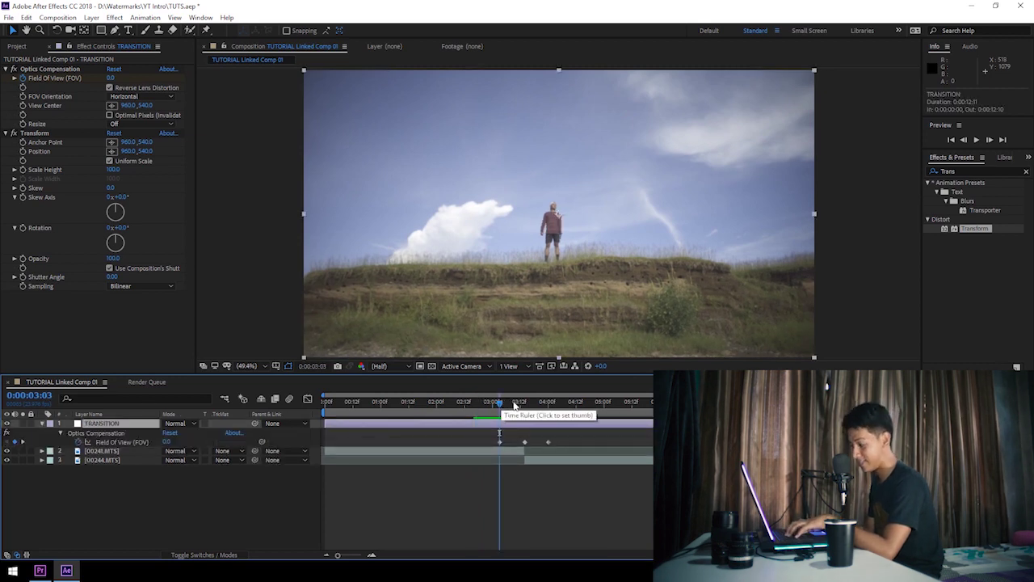
{"action": "left_click", "coordinate": [23, 169]}
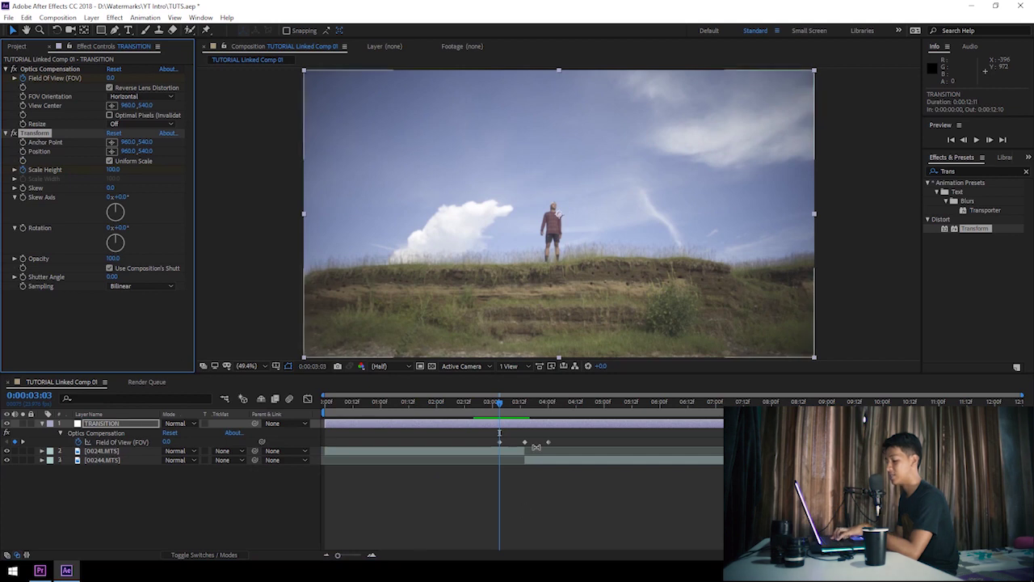
{"action": "key", "text": "u"}
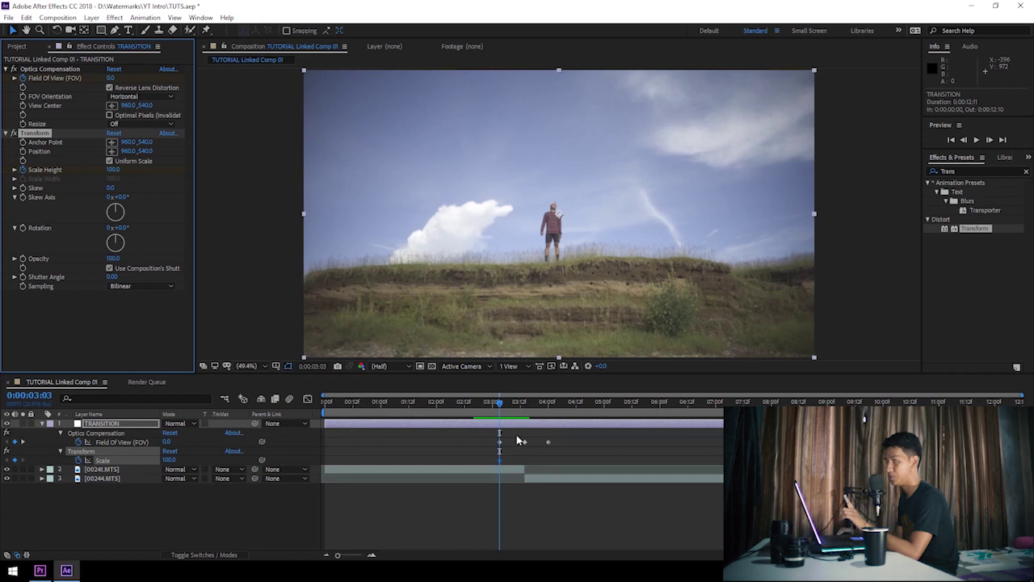
{"action": "left_click_drag", "start_coordinate": [500, 404], "coordinate": [526, 405]}
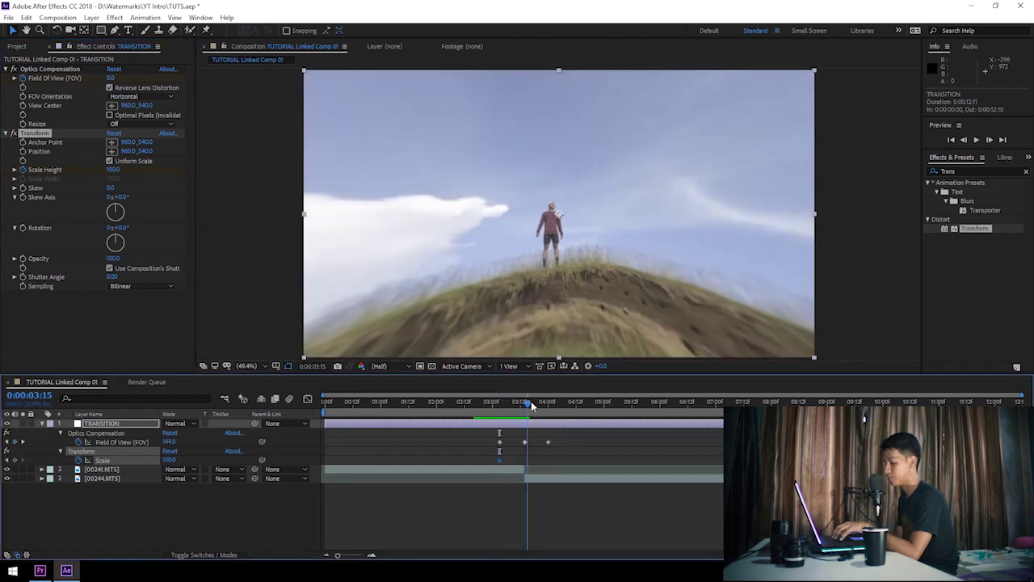
{"action": "left_click", "coordinate": [113, 170]}
{"action": "type", "text": "150"}
{"action": "key", "text": "Return"}
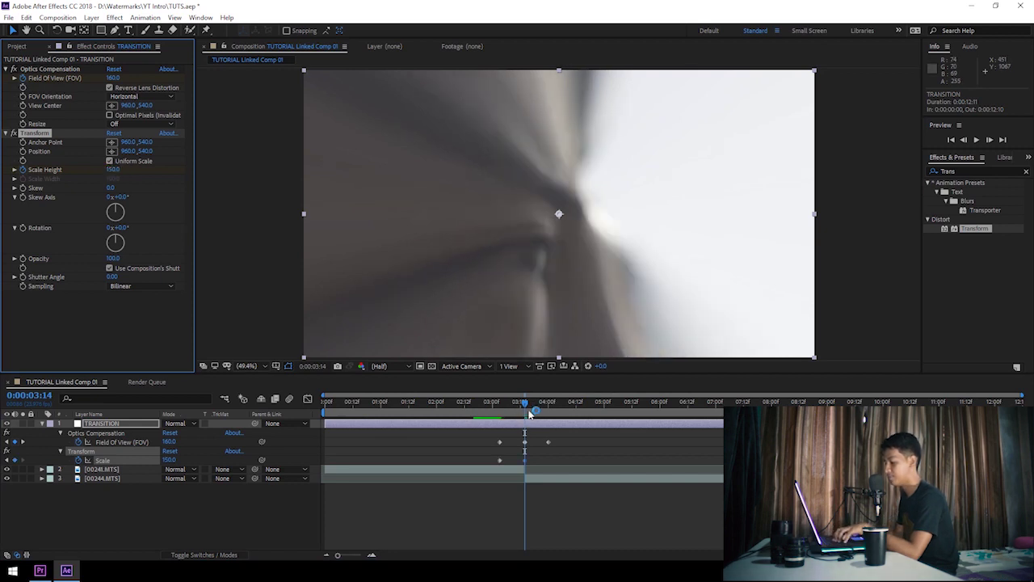
{"action": "mouse_move", "coordinate": [517, 414]}
{"action": "left_mouse_down"}
{"action": "mouse_move", "coordinate": [481, 406]}
{"action": "mouse_move", "coordinate": [527, 404]}
{"action": "mouse_move", "coordinate": [509, 405]}
{"action": "left_mouse_up"}
{"action": "key", "text": "space"}
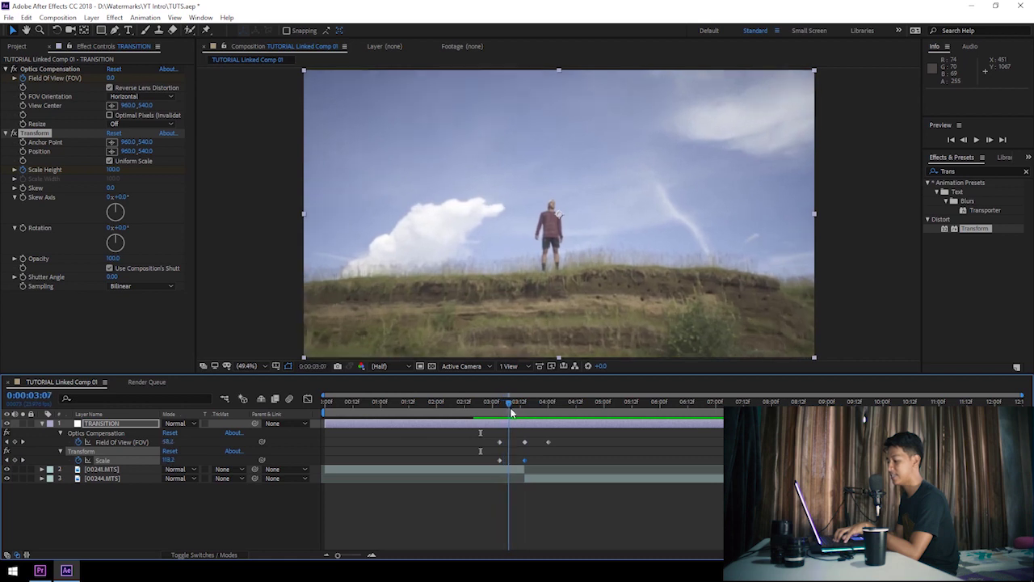
Step: Easy-ease both Scale keyframes with F9 and show the scale curve in the Graph Editor
{"action": "left_click", "coordinate": [500, 459], "text": "shift"}
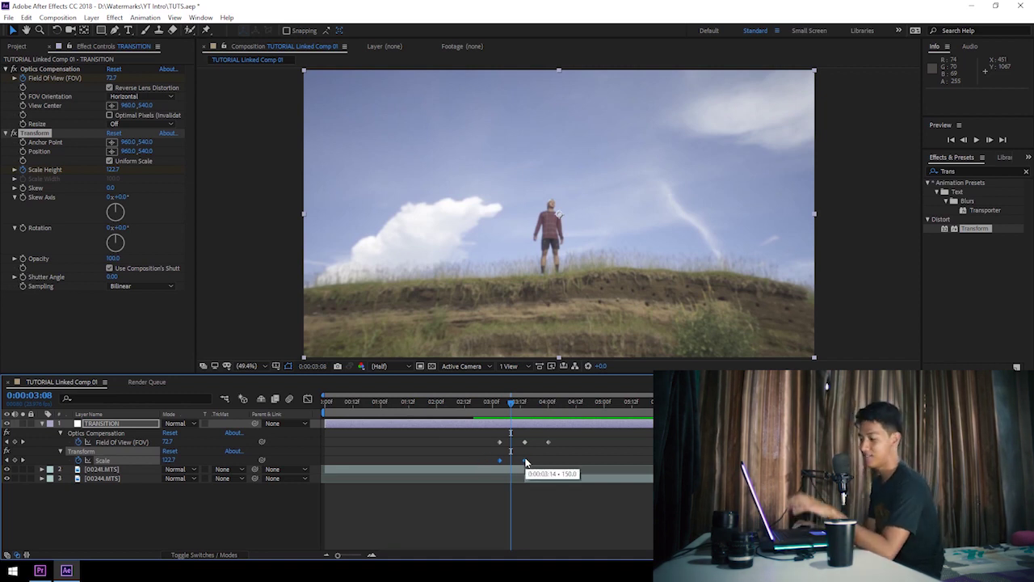
{"action": "left_click", "coordinate": [524, 460], "text": "shift"}
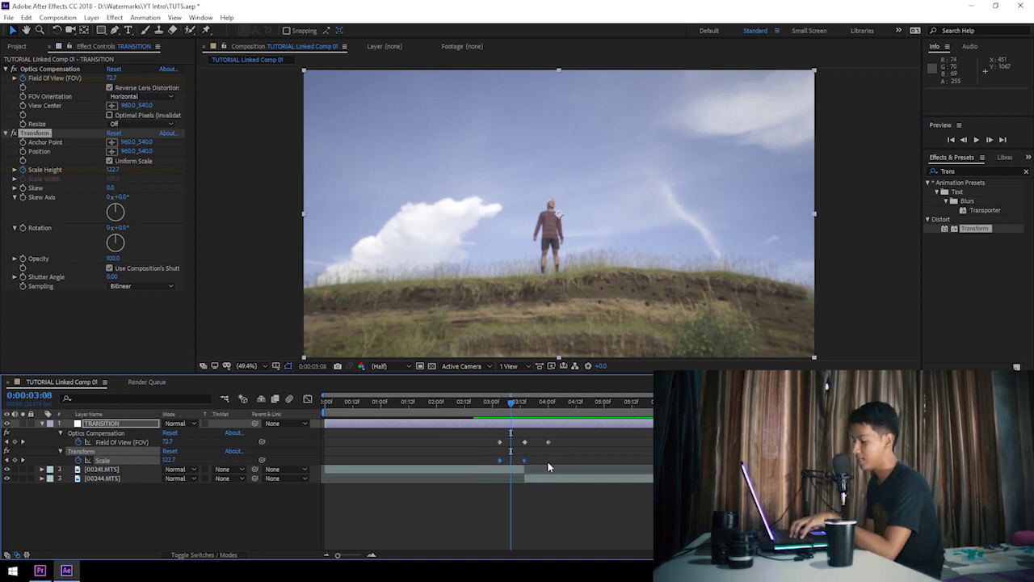
{"action": "right_click", "coordinate": [524, 464]}
{"action": "left_click", "coordinate": [530, 526]}
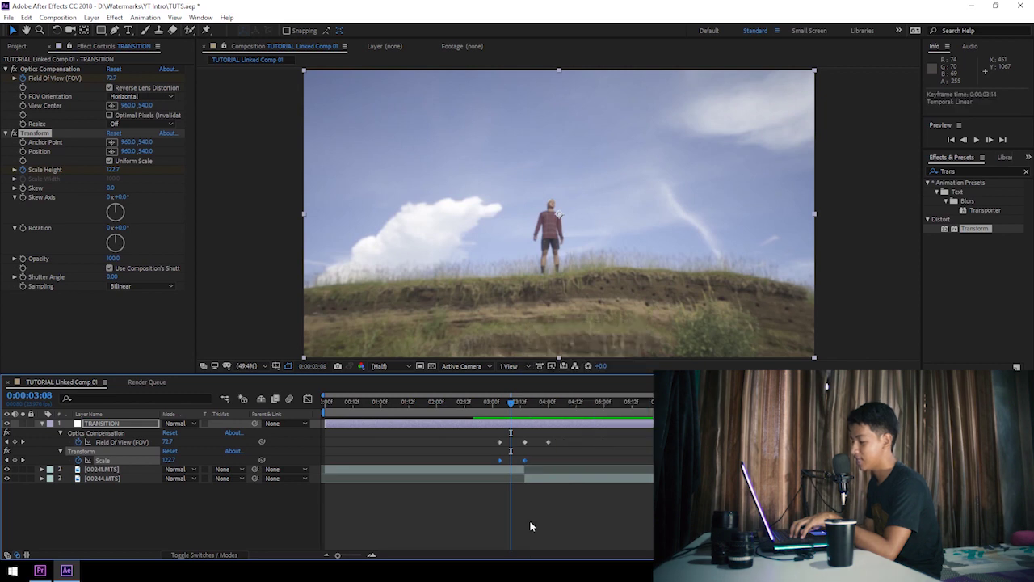
{"action": "key", "text": "F9"}
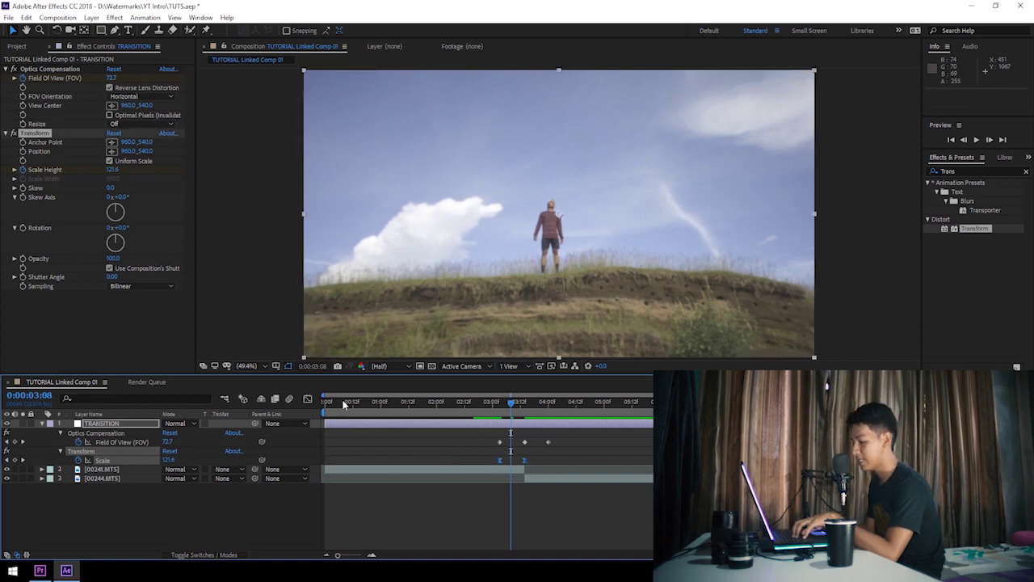
{"action": "left_click", "coordinate": [308, 400]}
{"action": "scroll", "coordinate": [493, 497], "scroll_direction": "up", "scroll_amount": 3}
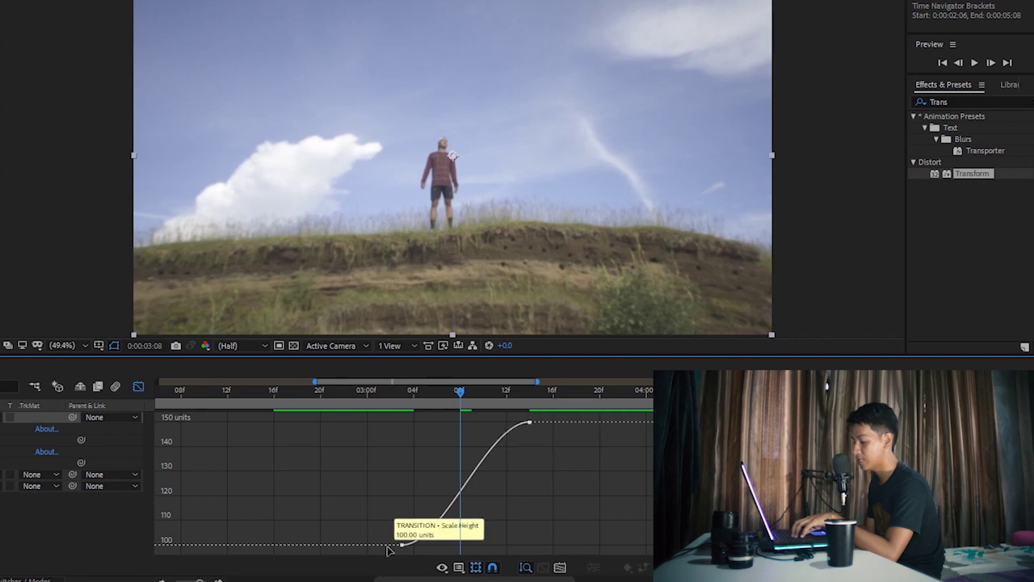
Step: Reshape the Scale curve handles so the zoom starts gently and rises steeply late
{"action": "left_click", "coordinate": [521, 428]}
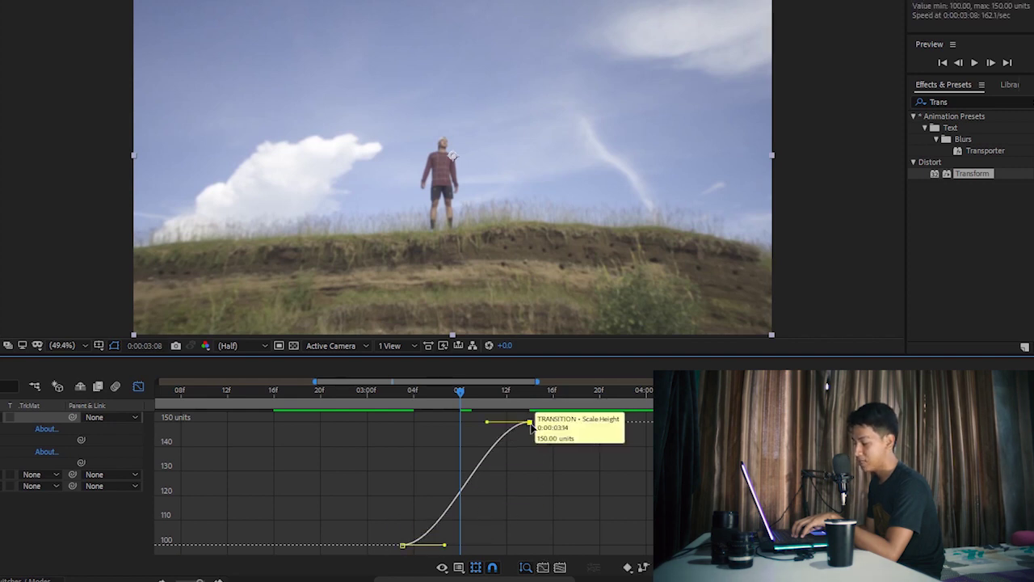
{"action": "left_click_drag", "start_coordinate": [446, 547], "coordinate": [554, 557]}
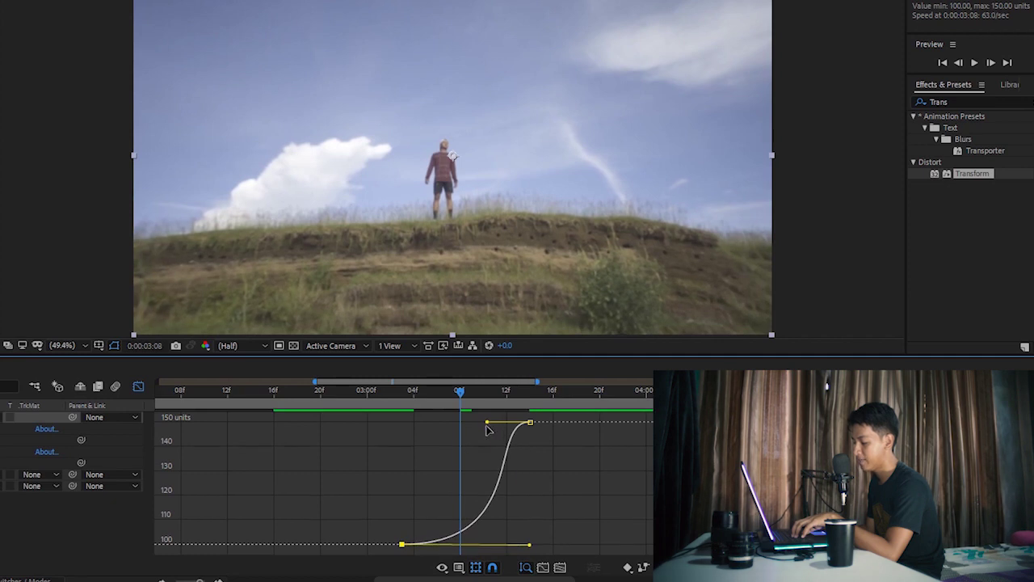
{"action": "left_click_drag", "start_coordinate": [487, 423], "coordinate": [519, 557]}
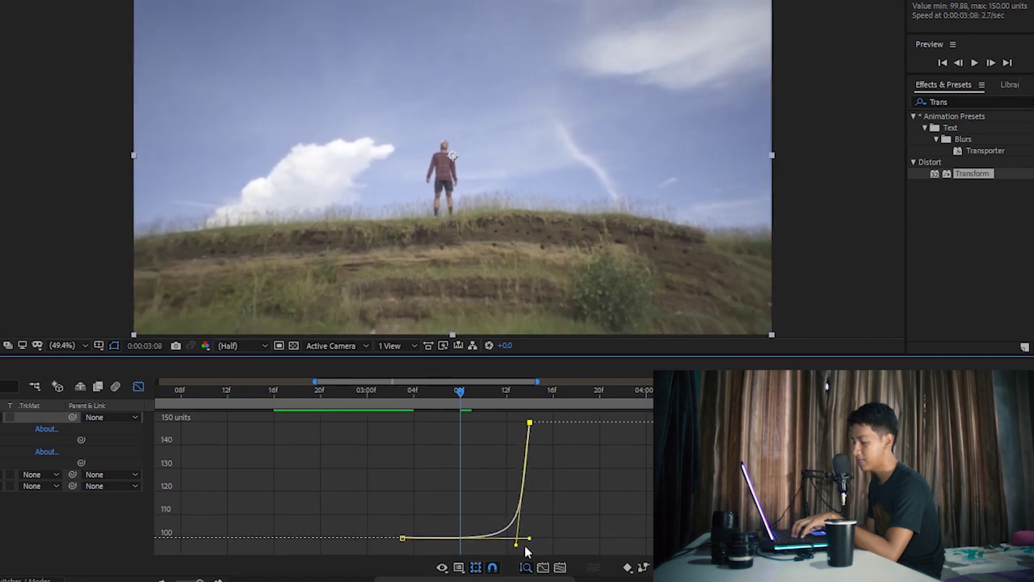
Step: Return to the layer bars, preview the transition, and scrub to the 3:14 peak
{"action": "left_click", "coordinate": [139, 387]}
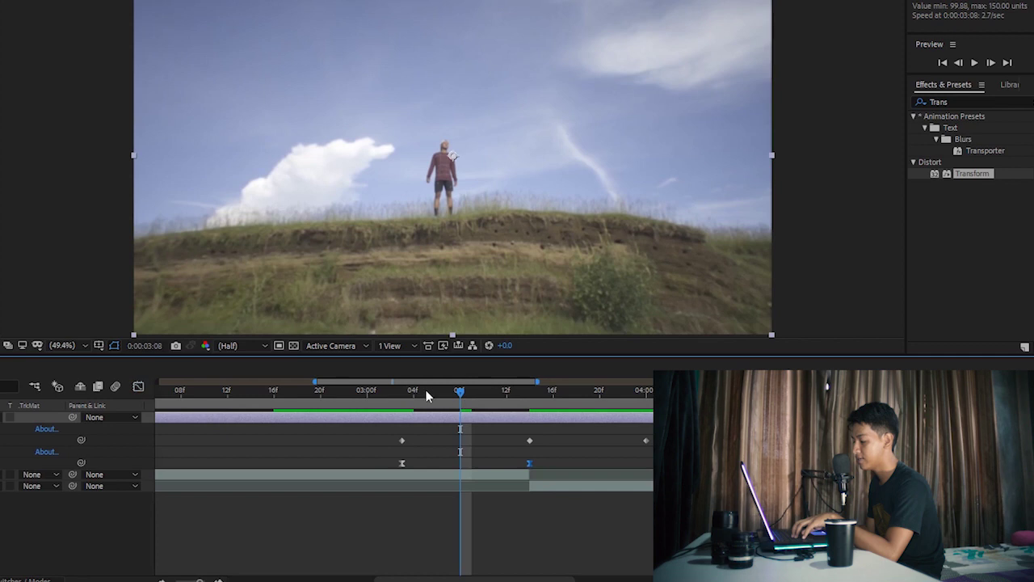
{"action": "left_click", "coordinate": [321, 390]}
{"action": "key", "text": "space"}
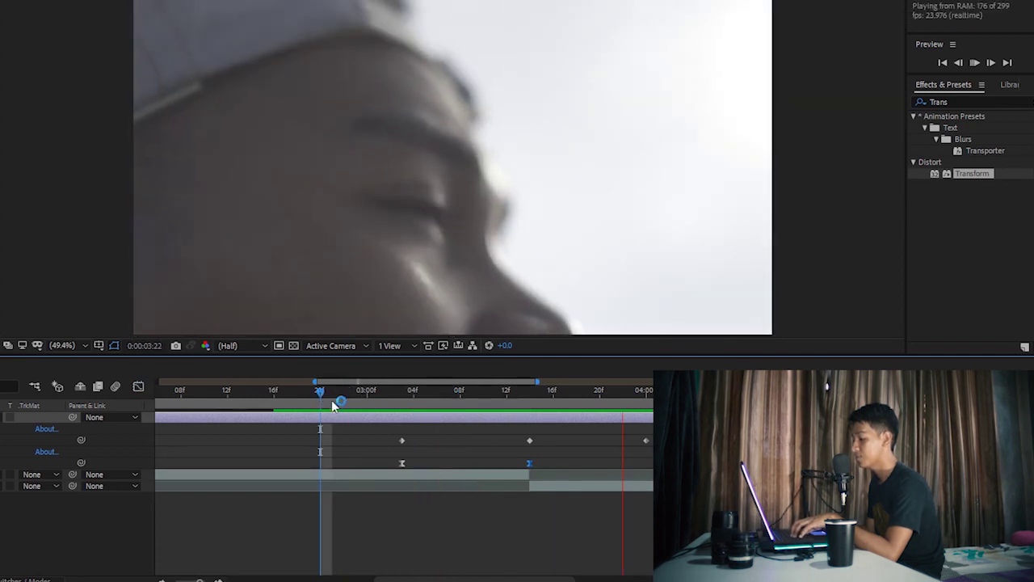
{"action": "left_click", "coordinate": [359, 391]}
{"action": "mouse_move", "coordinate": [359, 393]}
{"action": "left_mouse_down"}
{"action": "mouse_move", "coordinate": [527, 392]}
{"action": "mouse_move", "coordinate": [525, 417]}
{"action": "left_mouse_up"}
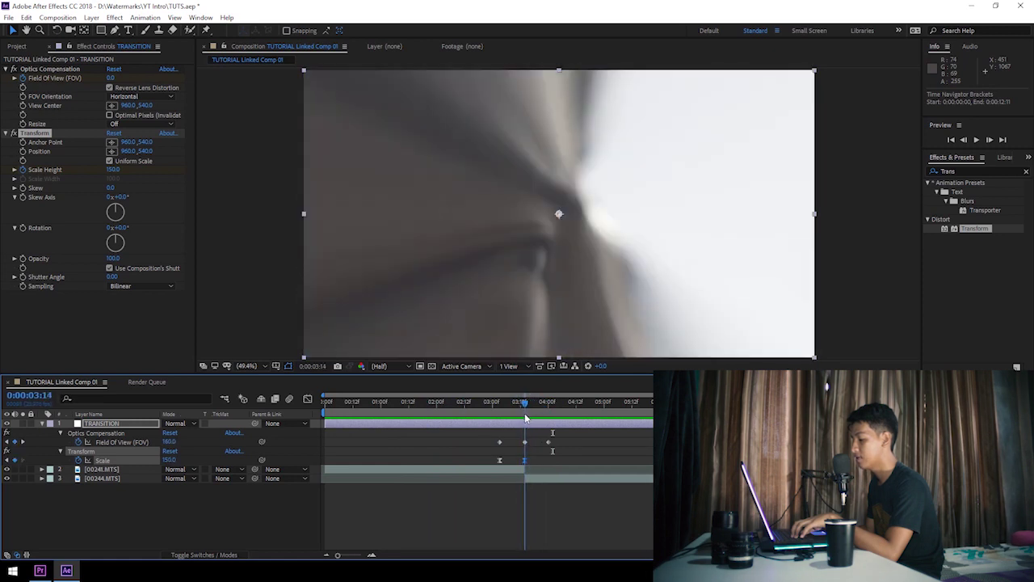
Step: Set the peak Transform Scale Height at 3:14 to 200
{"action": "type", "text": "20"}
{"action": "key", "text": "Return"}
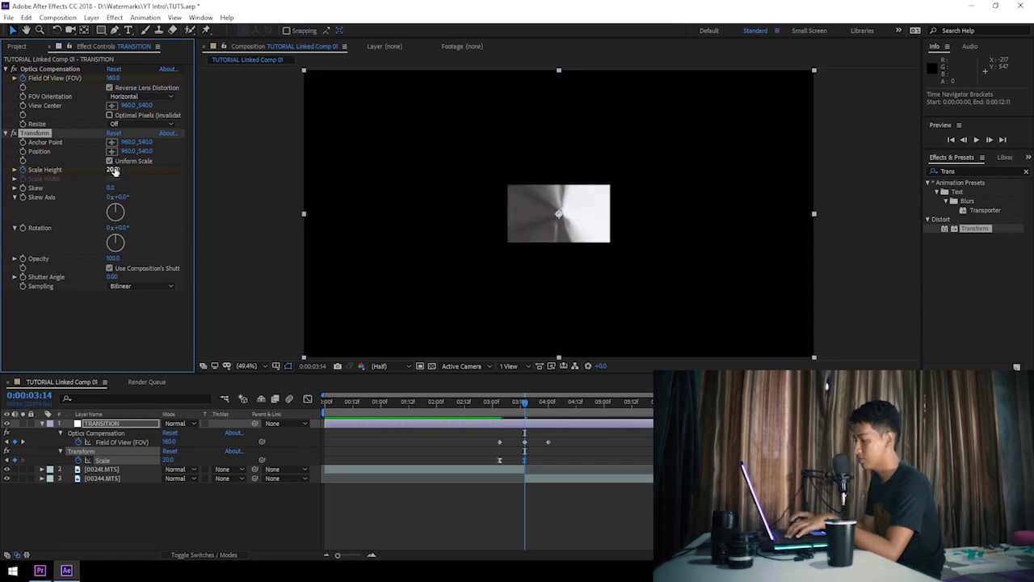
{"action": "left_click", "coordinate": [114, 170]}
{"action": "type", "text": "200"}
{"action": "key", "text": "Return"}
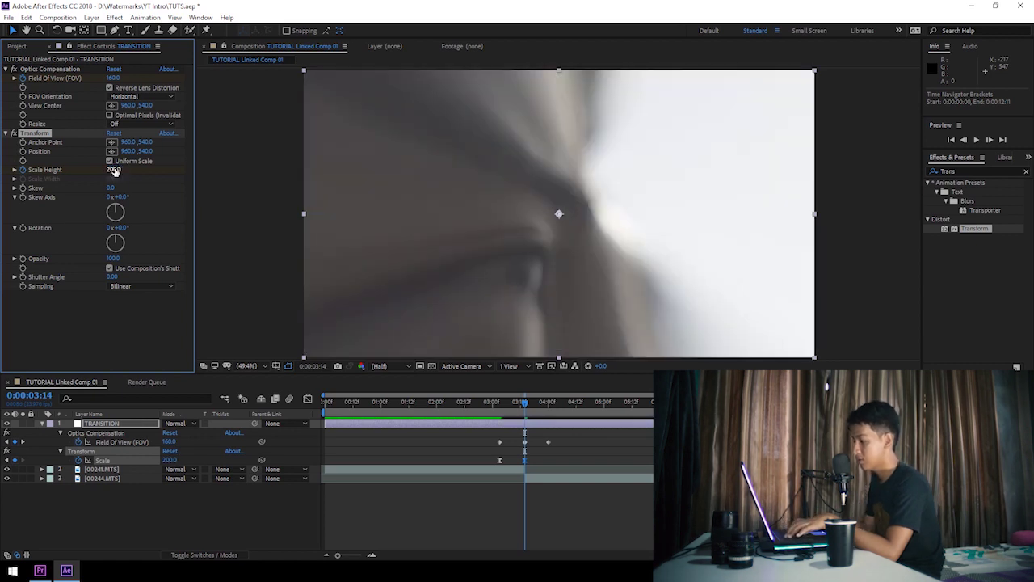
{"action": "scroll", "coordinate": [504, 475], "scroll_direction": "up", "scroll_amount": 4, "text": "alt"}
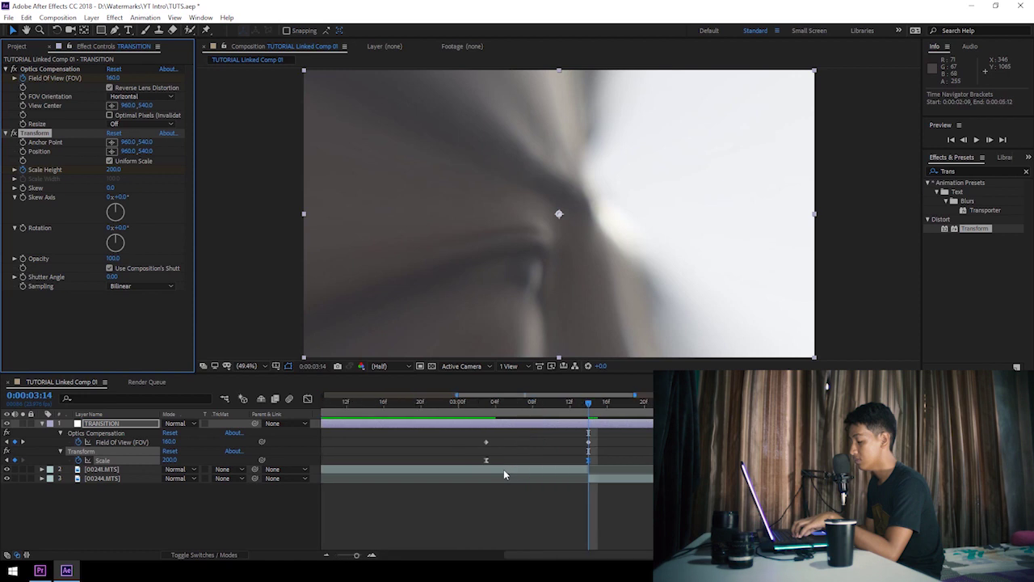
Step: Scrub and preview the transition around 3:13, nudging the Field of View keyframe onto that frame
{"action": "left_click", "coordinate": [579, 408]}
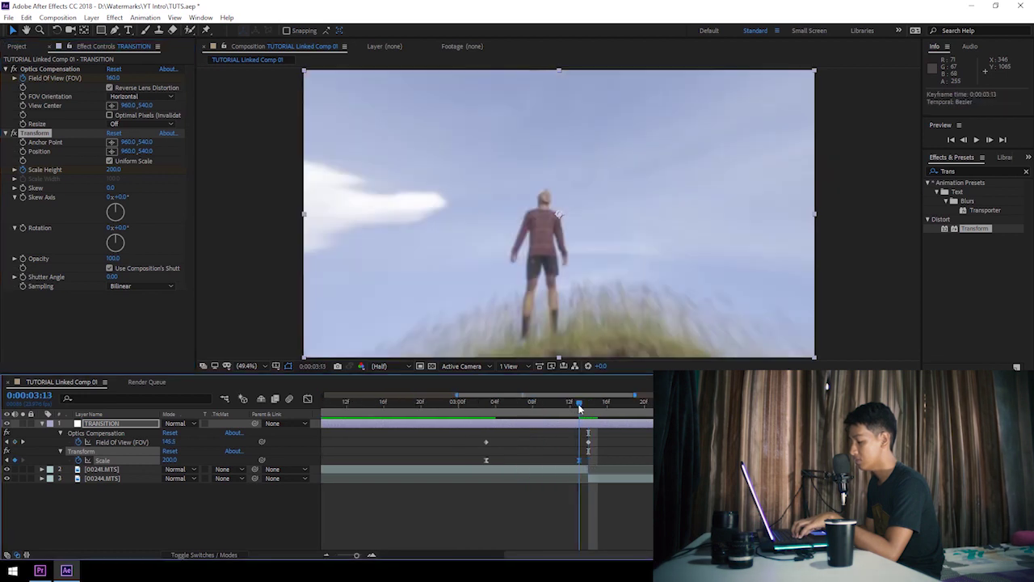
{"action": "left_click_drag", "start_coordinate": [578, 408], "coordinate": [563, 420]}
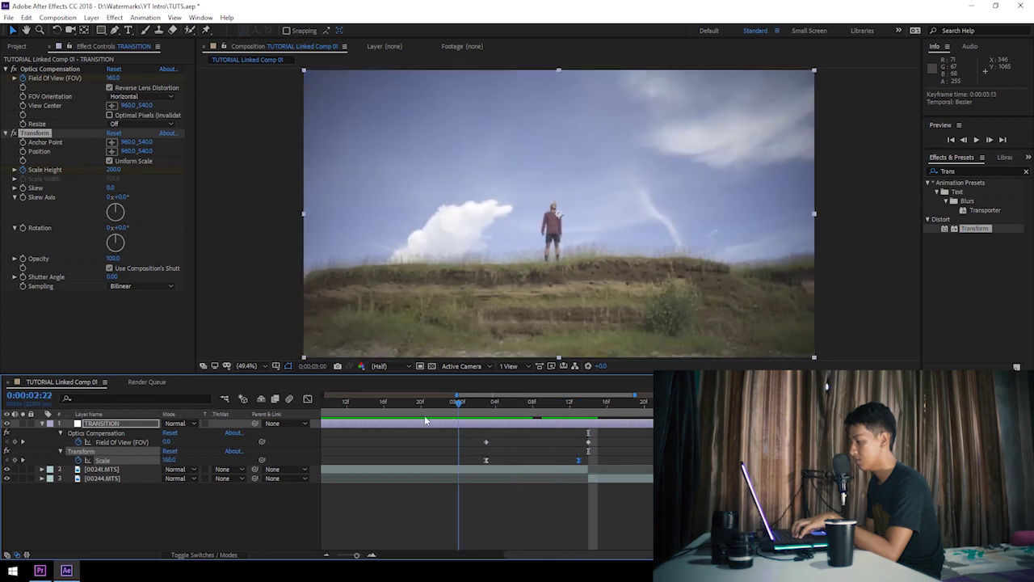
{"action": "left_click_drag", "start_coordinate": [380, 419], "coordinate": [366, 418]}
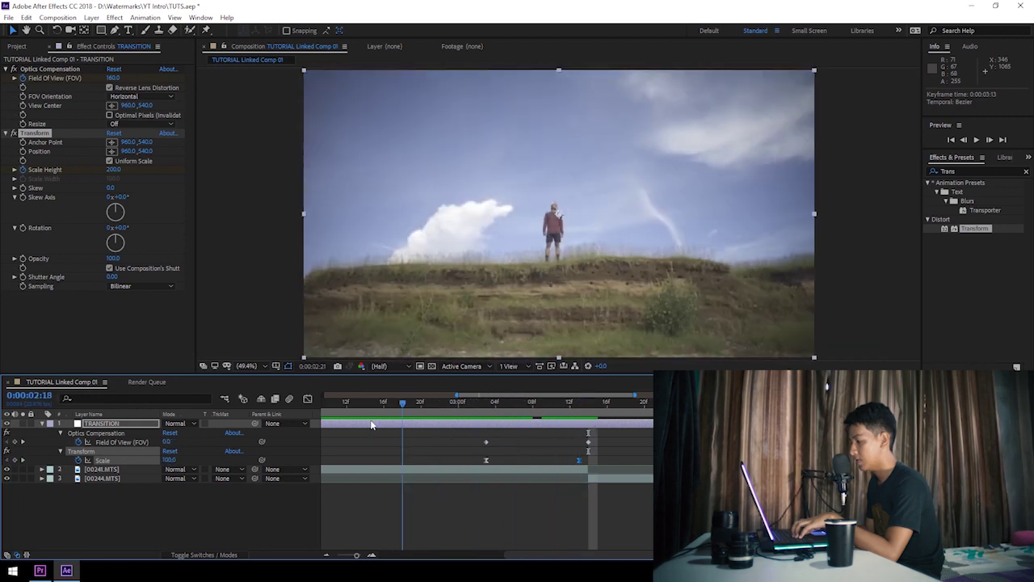
{"action": "key", "text": "space"}
{"action": "key", "text": "minus"}
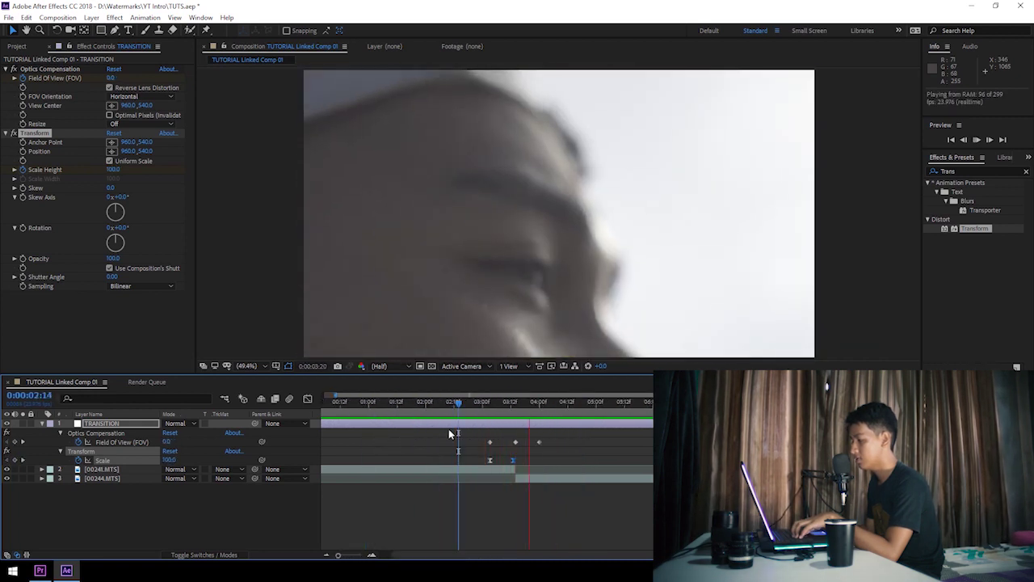
{"action": "left_click_drag", "start_coordinate": [429, 401], "coordinate": [514, 426]}
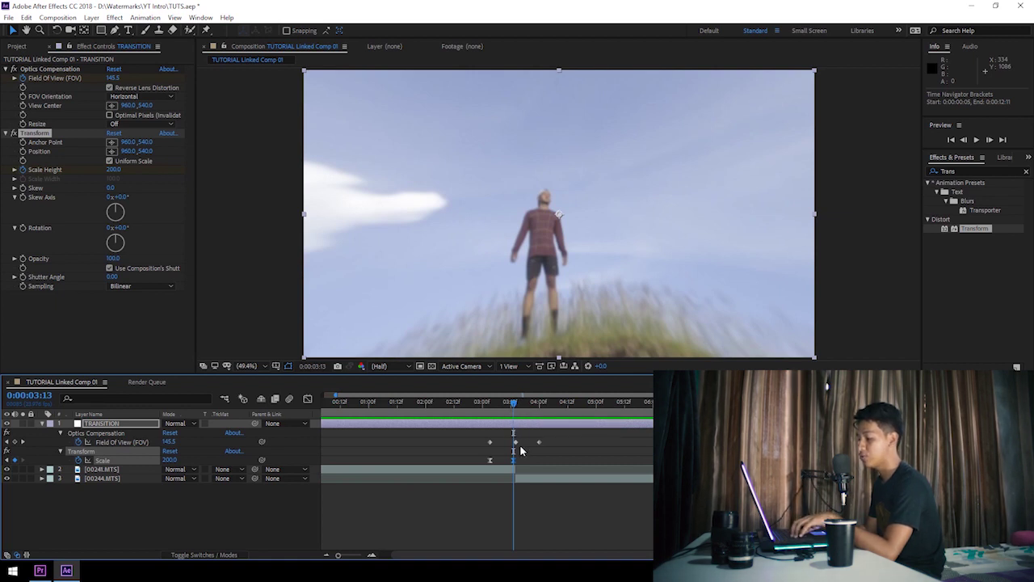
{"action": "left_click_drag", "start_coordinate": [523, 442], "coordinate": [514, 442]}
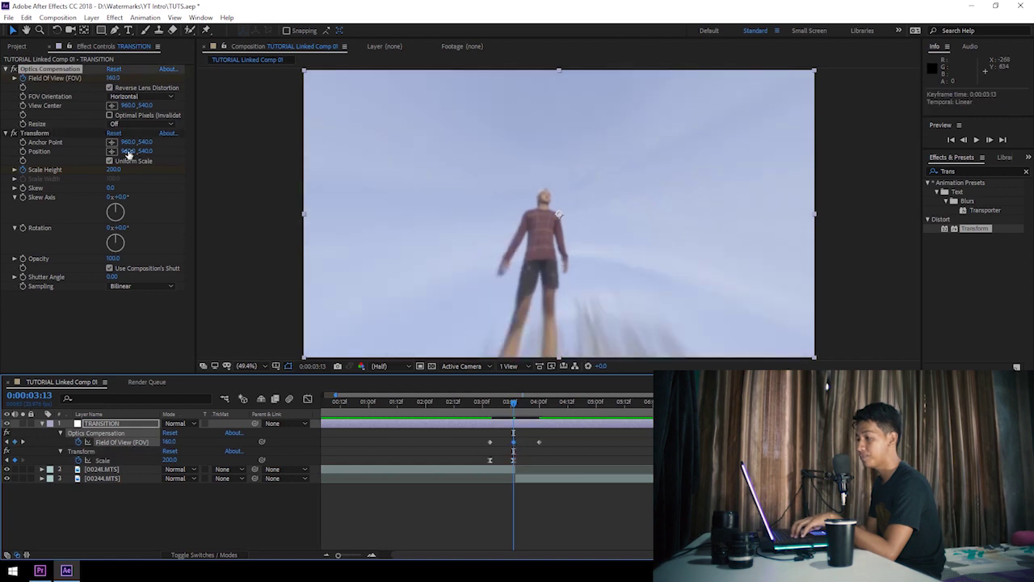
Step: Set the Optics Compensation Field of View to 170
{"action": "left_click_drag", "start_coordinate": [114, 78], "coordinate": [154, 85]}
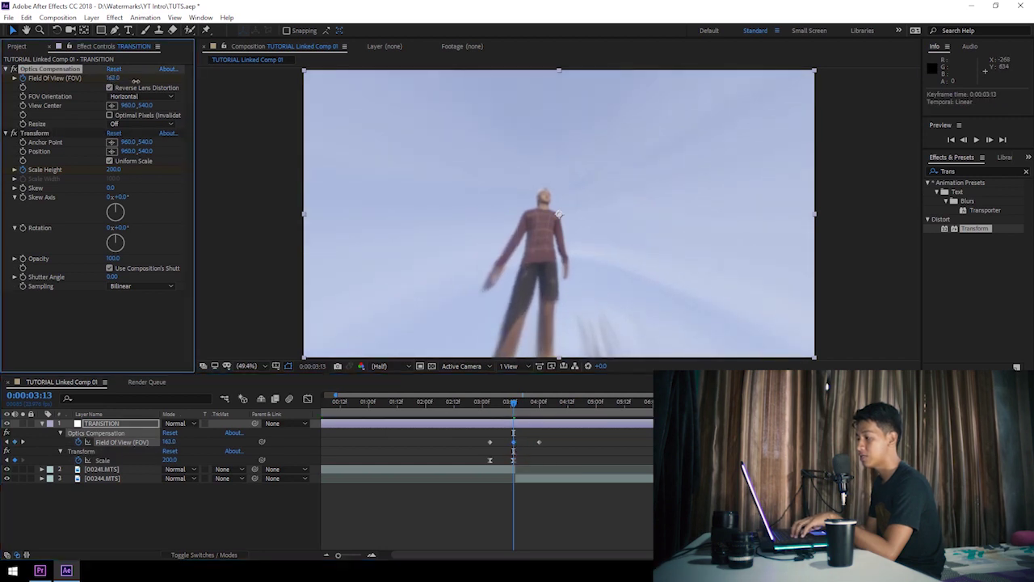
{"action": "left_click", "coordinate": [113, 79]}
{"action": "type", "text": "170"}
{"action": "key", "text": "Return"}
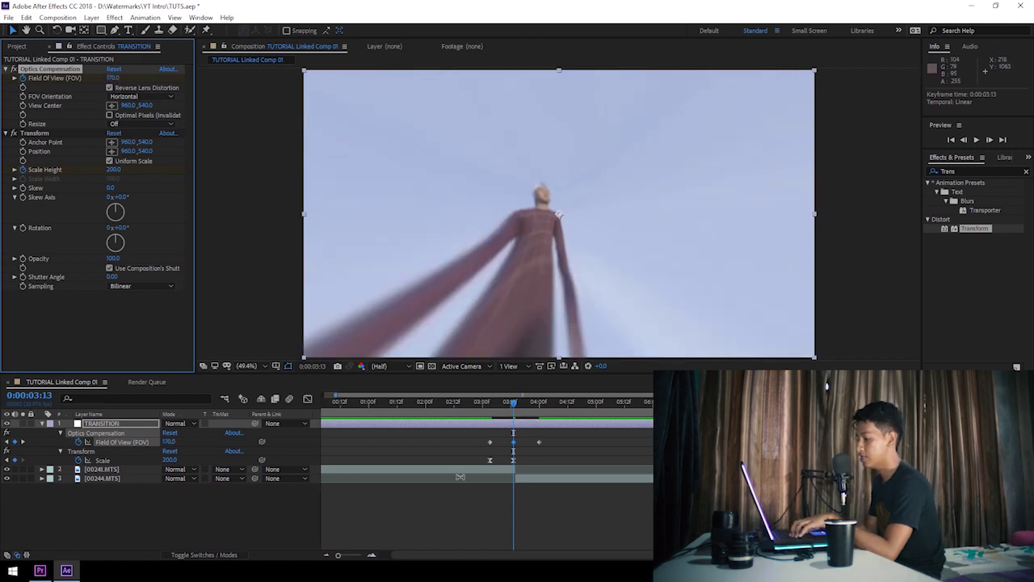
Step: Preview the transition from 2:13 and stop at the 3:14 peak
{"action": "left_click", "coordinate": [455, 405]}
{"action": "key", "text": "space"}
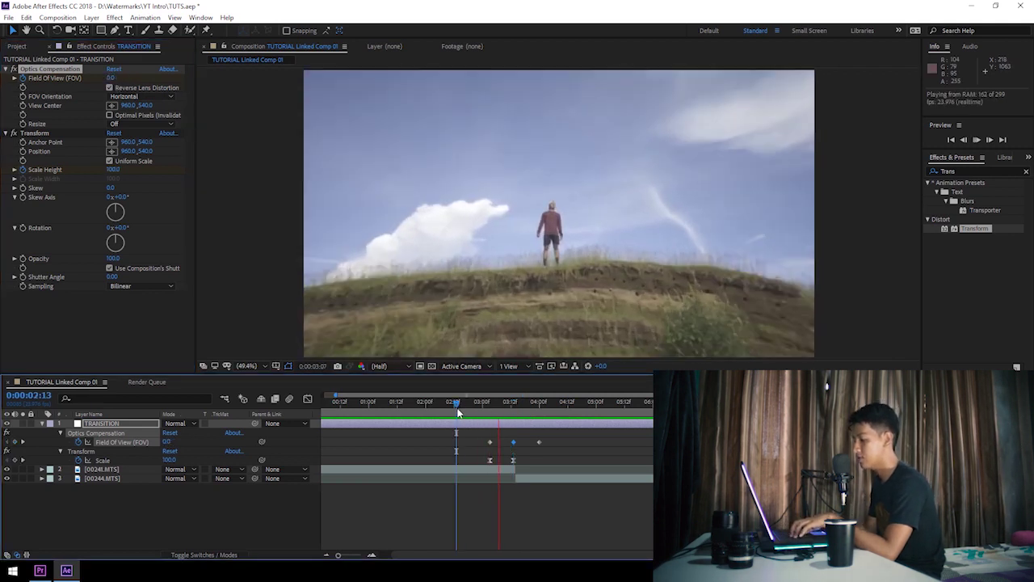
{"action": "left_click_drag", "start_coordinate": [457, 404], "coordinate": [518, 399]}
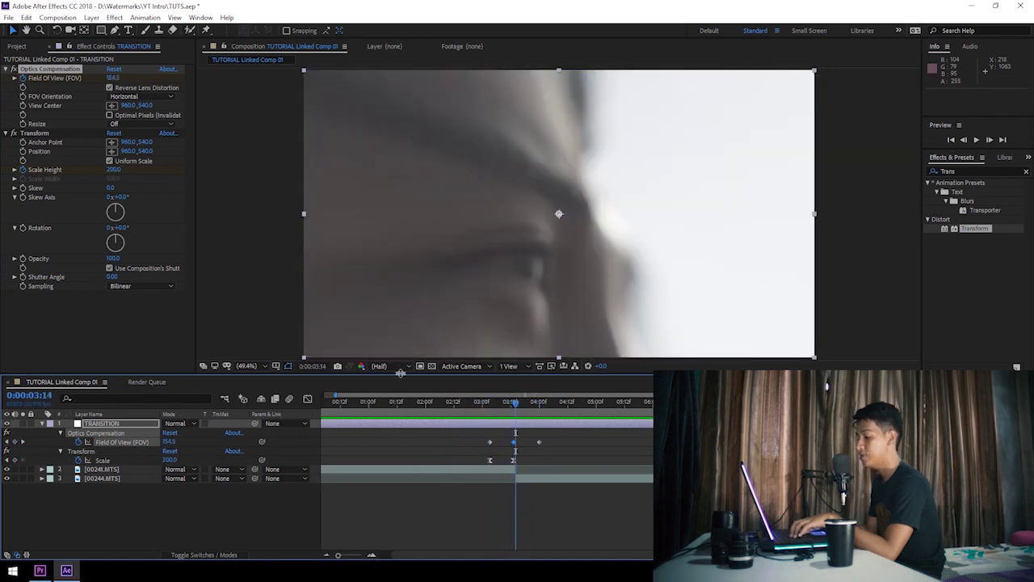
{"action": "left_click", "coordinate": [529, 425]}
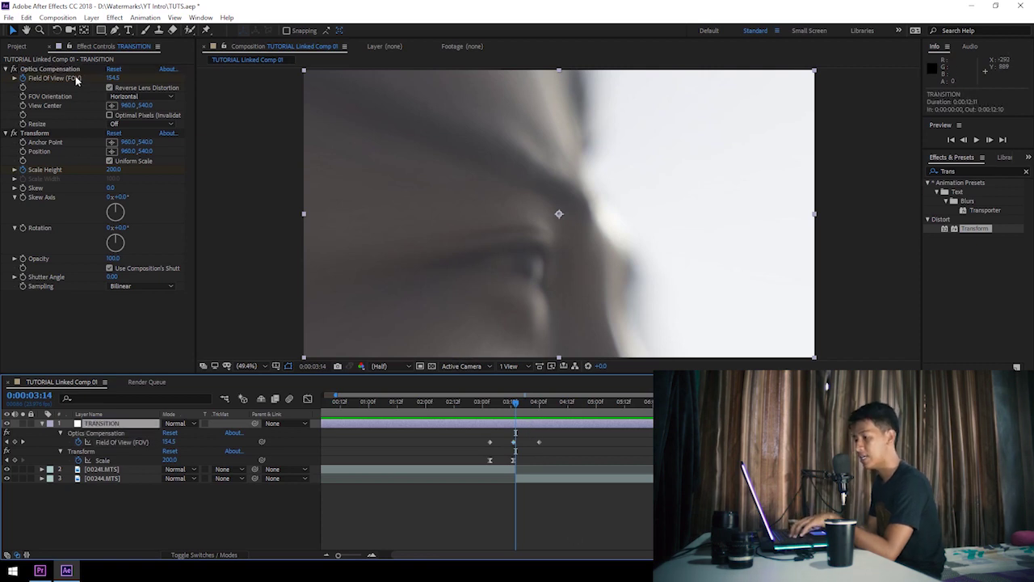
{"action": "left_click", "coordinate": [127, 188]}
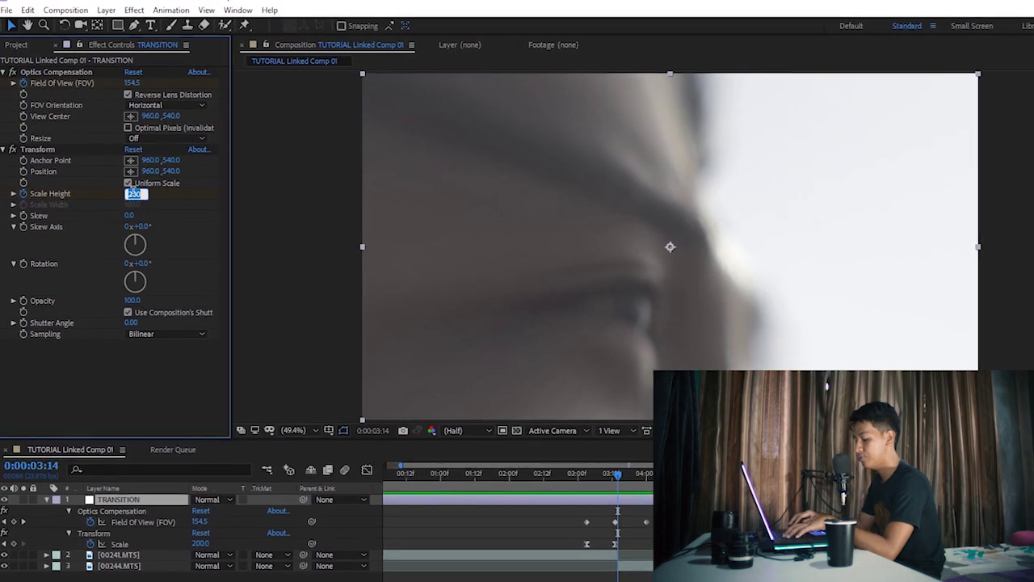
Step: Set the Transform Scale Height to 30 at 3:14
{"action": "type", "text": "50"}
{"action": "key", "text": "Return"}
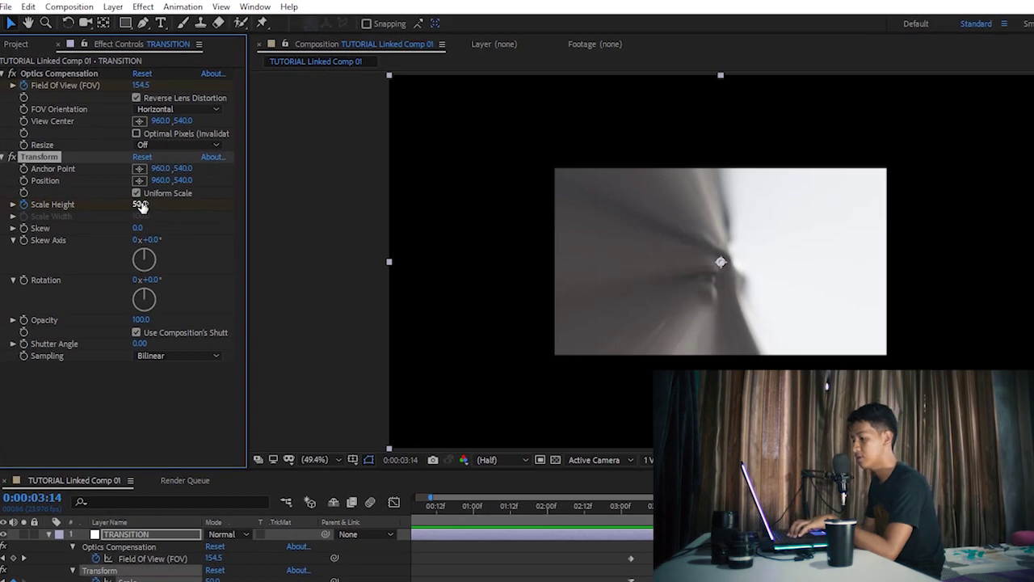
{"action": "type", "text": "30"}
{"action": "key", "text": "Return"}
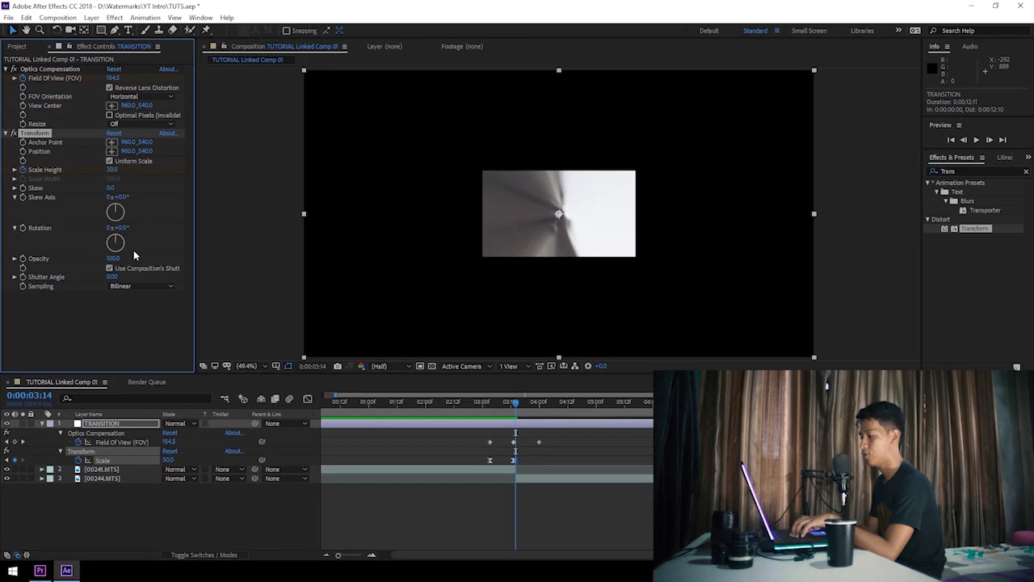
Step: At 4:00, add a Scale keyframe with Scale Height back at 100, then return to 3:14
{"action": "left_click_drag", "start_coordinate": [539, 442], "coordinate": [525, 447]}
{"action": "left_click_drag", "start_coordinate": [525, 408], "coordinate": [539, 412]}
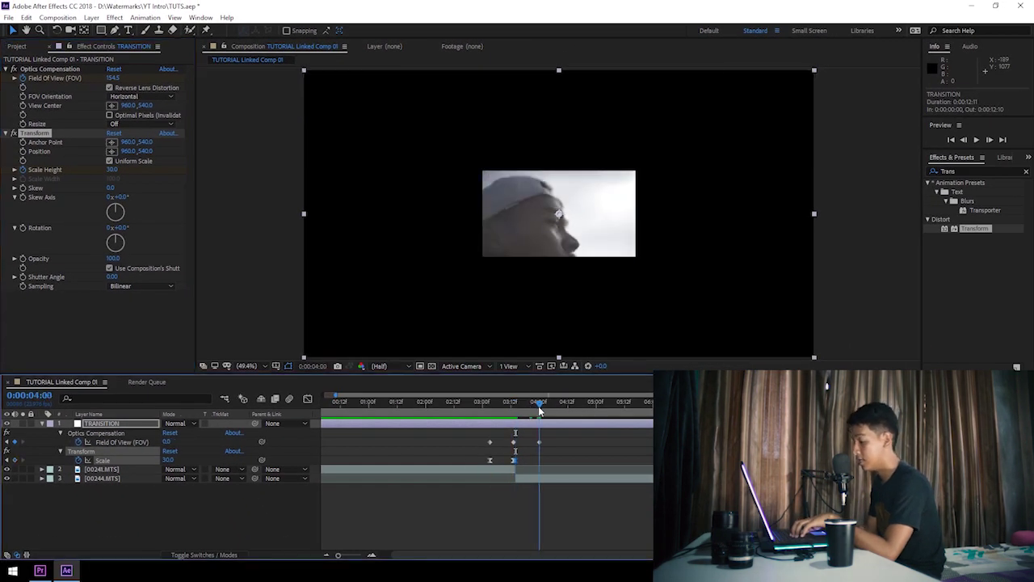
{"action": "left_click", "coordinate": [113, 170]}
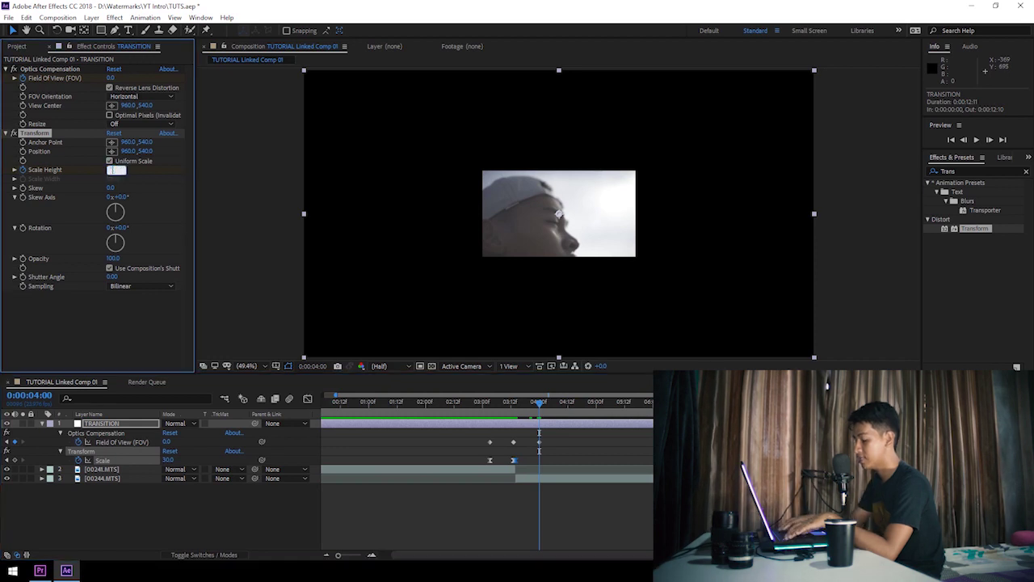
{"action": "key", "text": "Return"}
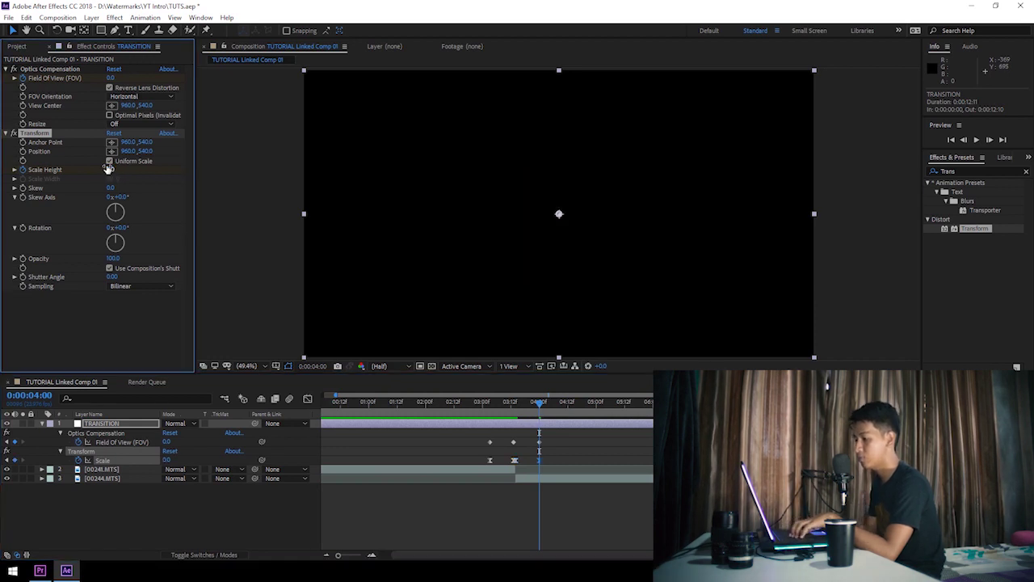
{"action": "type", "text": "100"}
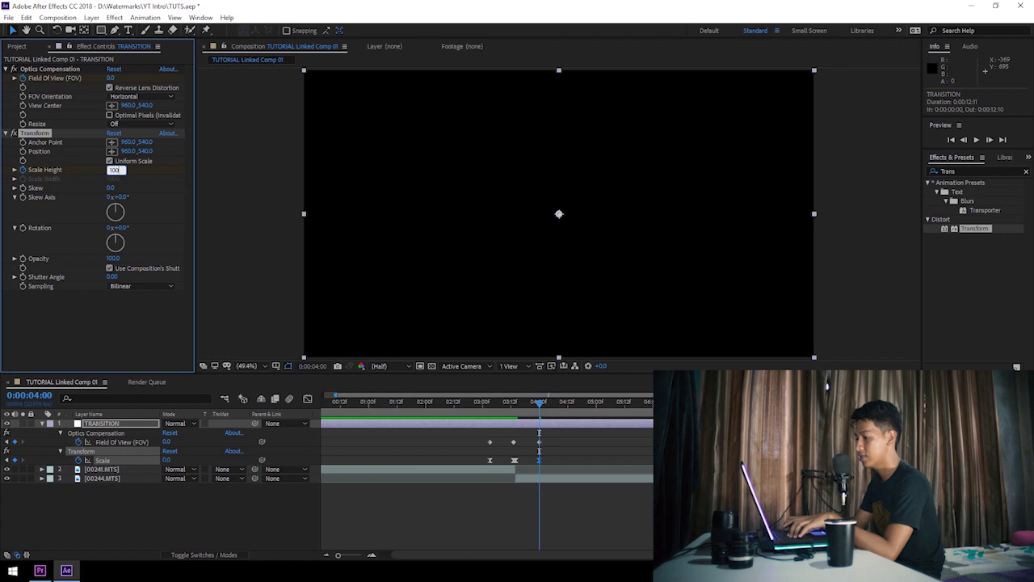
{"action": "key", "text": "Return"}
{"action": "key", "text": "equal"}
{"action": "key", "text": "equal"}
{"action": "left_click", "coordinate": [588, 403]}
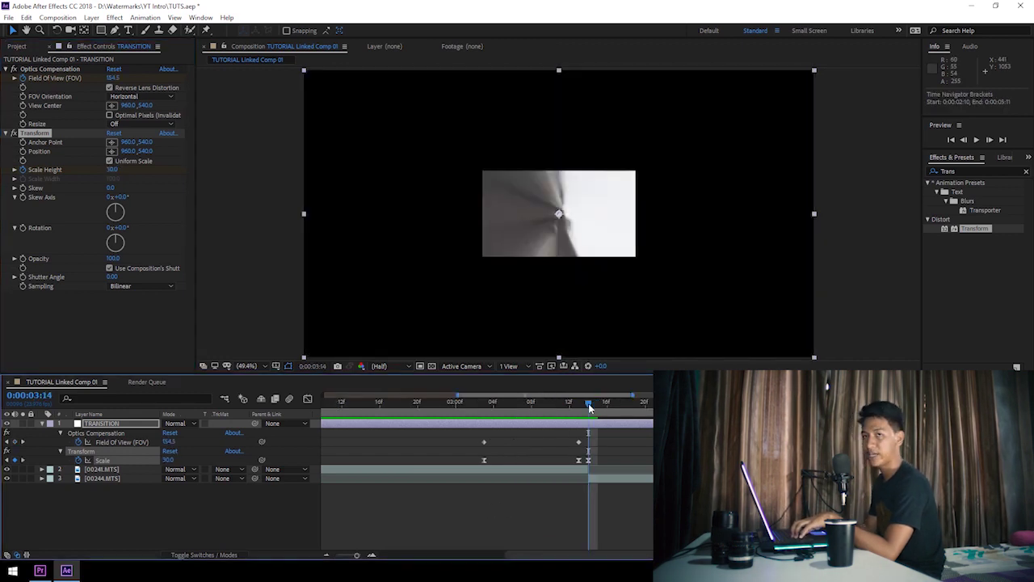
Step: Apply the Motion Tile effect to the TRANSITION layer
{"action": "left_click", "coordinate": [1028, 175]}
{"action": "type", "text": "Motion"}
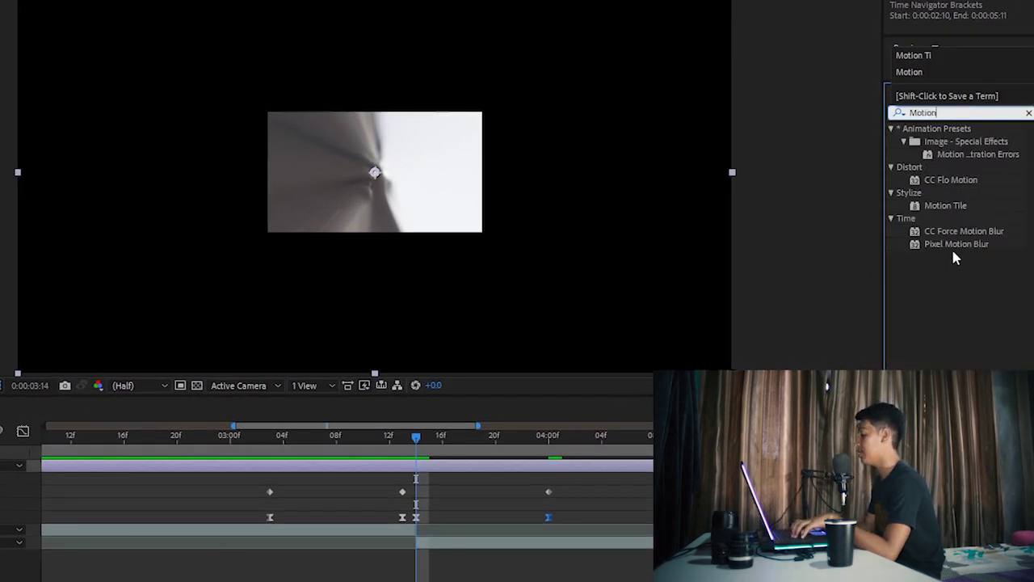
{"action": "left_click_drag", "start_coordinate": [965, 207], "coordinate": [330, 433]}
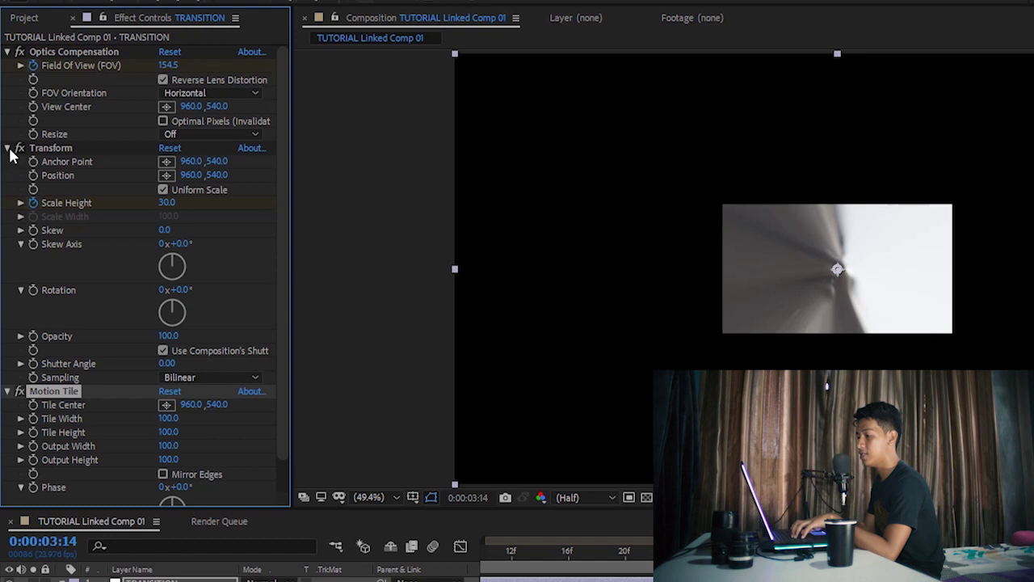
Step: Collapse the effects and move Motion Tile above Optics Compensation
{"action": "left_click", "coordinate": [9, 148]}
{"action": "left_click", "coordinate": [8, 52]}
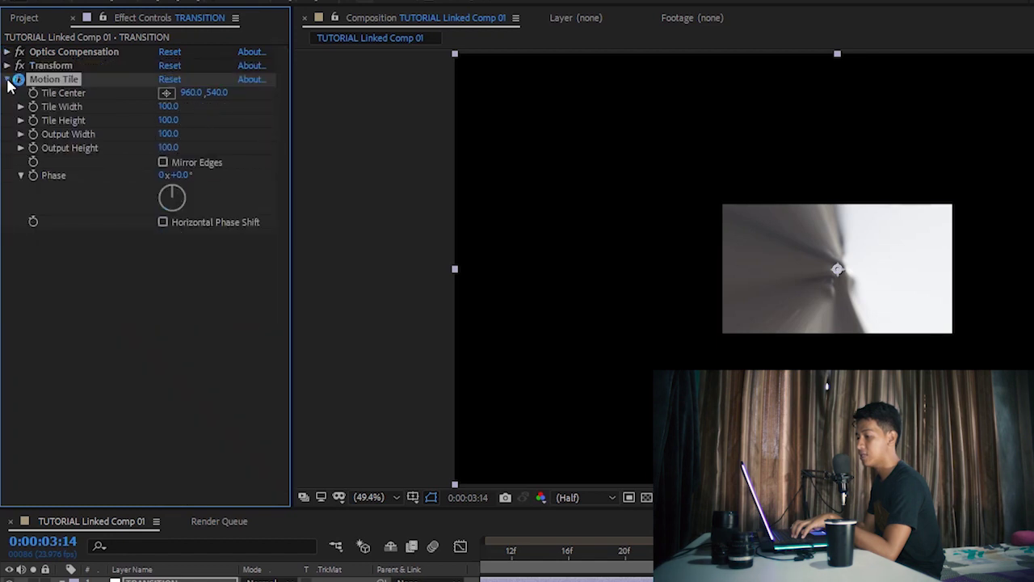
{"action": "left_click", "coordinate": [9, 80]}
{"action": "left_click_drag", "start_coordinate": [57, 82], "coordinate": [63, 52]}
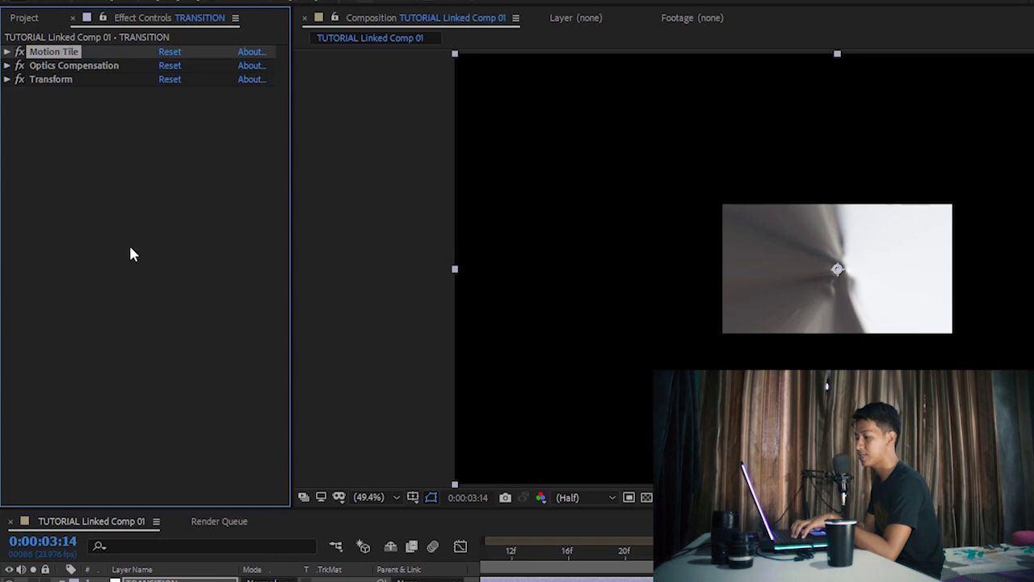
{"action": "left_click", "coordinate": [8, 52]}
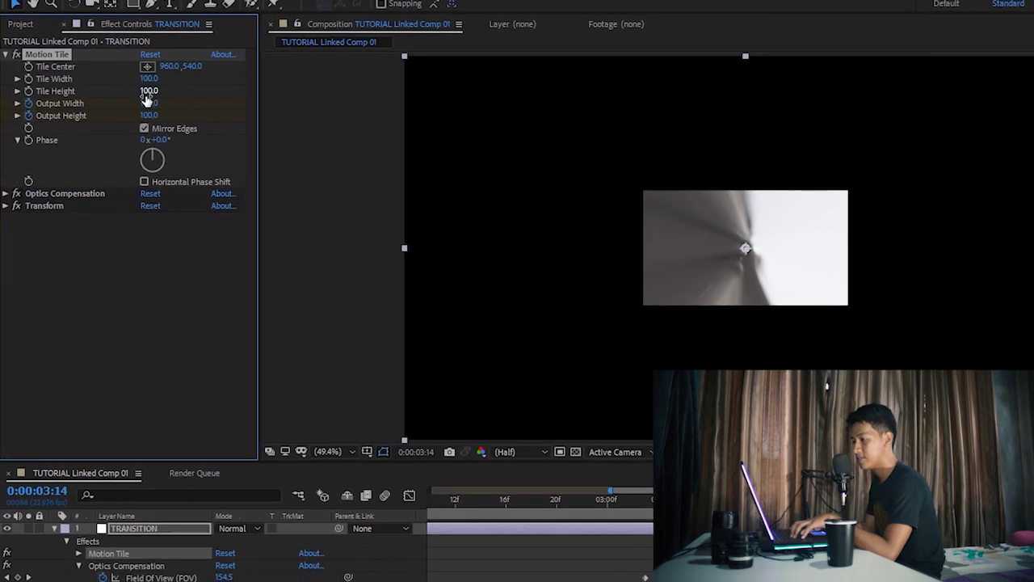
Step: Set Motion Tile Output Width and Height to 350 at 3:14
{"action": "left_click_drag", "start_coordinate": [147, 103], "coordinate": [169, 103]}
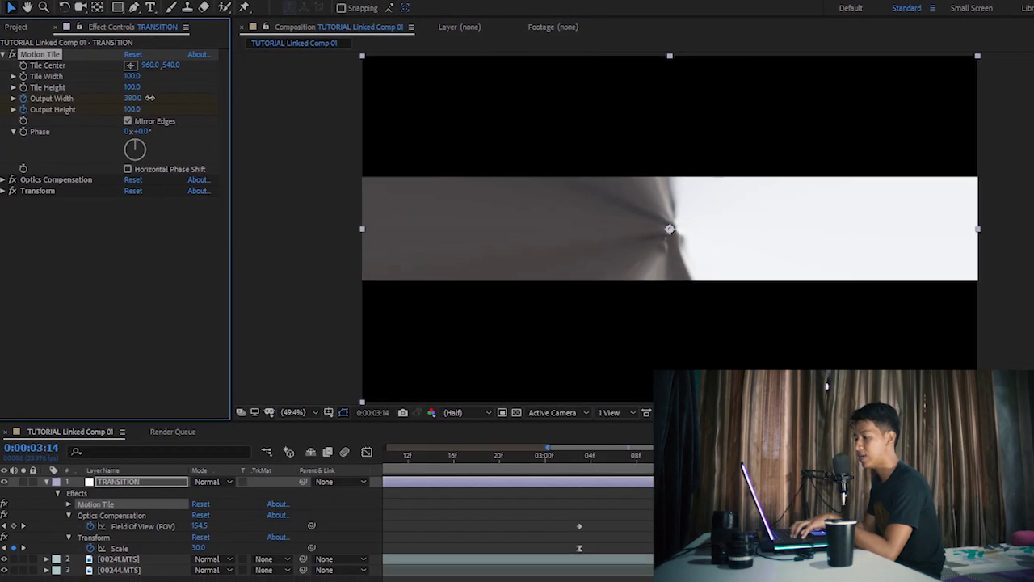
{"action": "left_click", "coordinate": [134, 98]}
{"action": "type", "text": "35"}
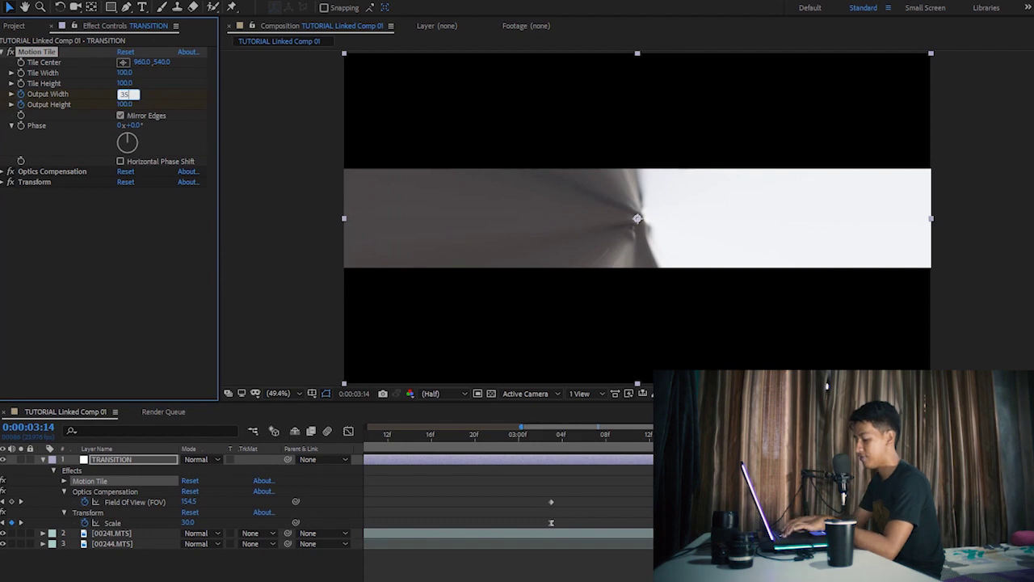
{"action": "type", "text": "0.0"}
{"action": "key", "text": "Return"}
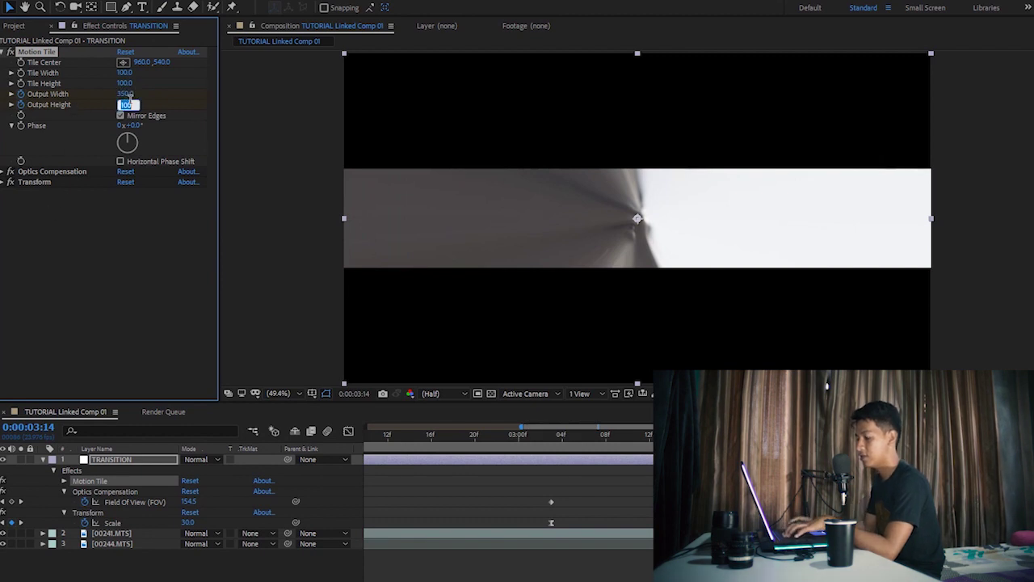
{"action": "type", "text": "350"}
{"action": "key", "text": "Return"}
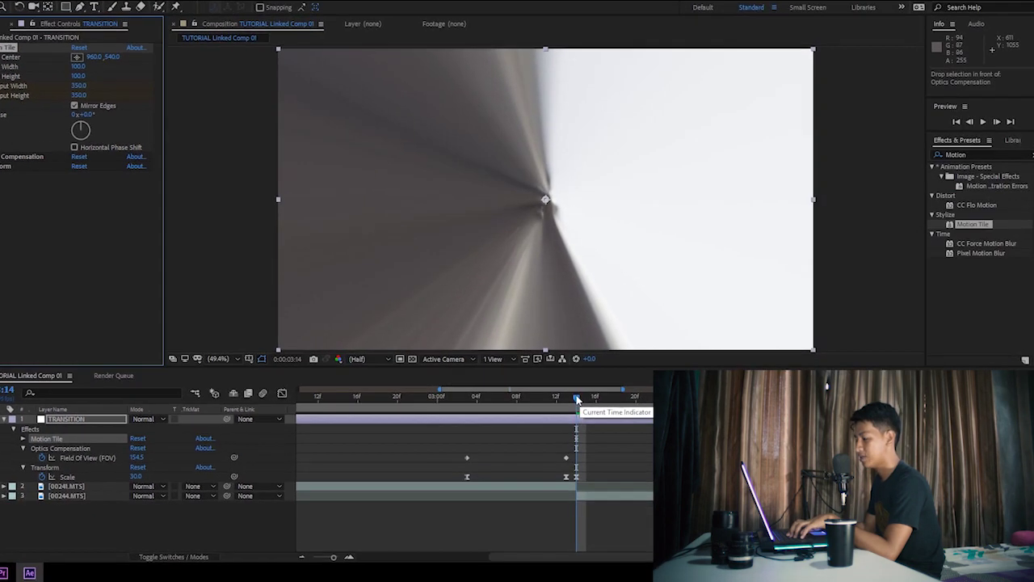
Step: At 4:00, return Output Width and Height to 100, then scrub through the transition to review
{"action": "left_click_drag", "start_coordinate": [592, 403], "coordinate": [666, 406]}
{"action": "left_click_drag", "start_coordinate": [598, 365], "coordinate": [623, 365]}
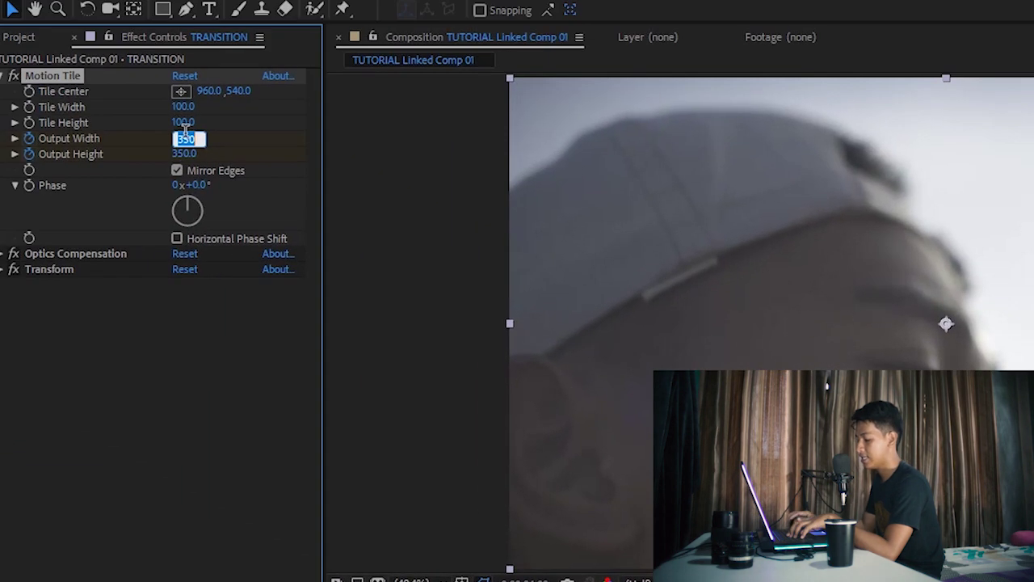
{"action": "type", "text": "0"}
{"action": "key", "text": "Tab"}
{"action": "type", "text": "0"}
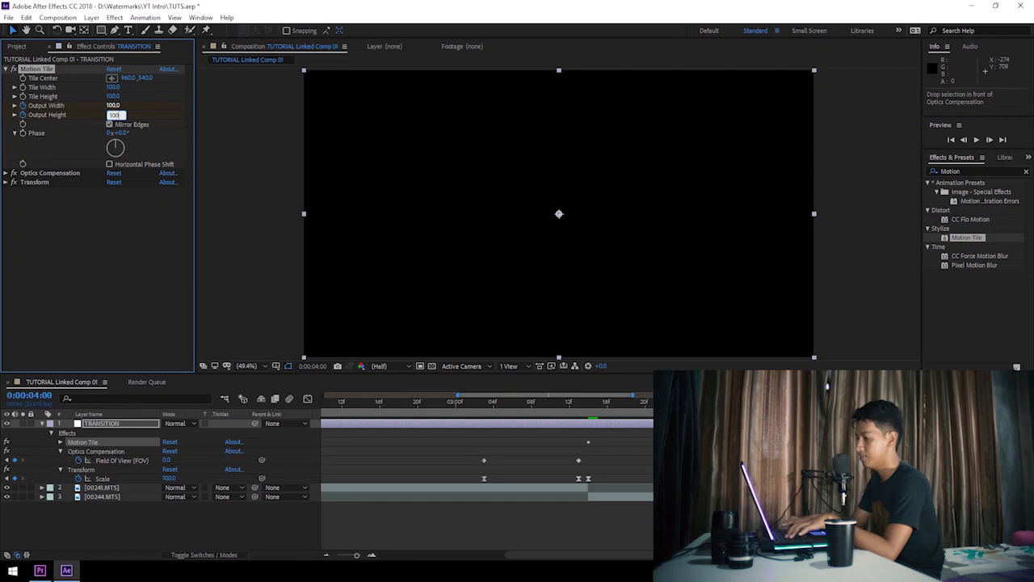
{"action": "left_click_drag", "start_coordinate": [389, 401], "coordinate": [392, 434]}
{"action": "left_click_drag", "start_coordinate": [452, 403], "coordinate": [566, 409]}
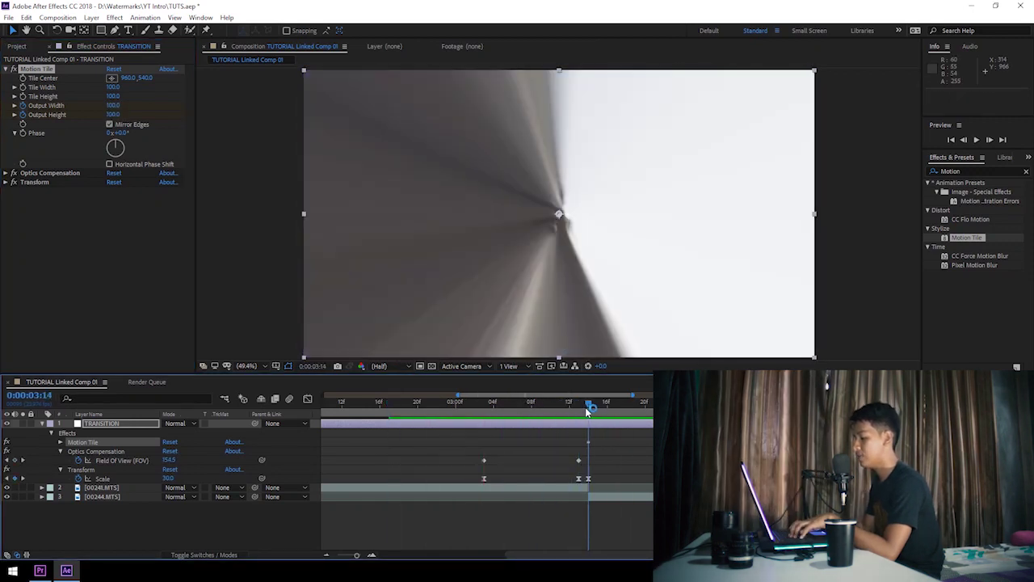
{"action": "mouse_move", "coordinate": [563, 409]}
{"action": "left_mouse_down"}
{"action": "mouse_move", "coordinate": [710, 409]}
{"action": "mouse_move", "coordinate": [681, 410]}
{"action": "left_mouse_up"}
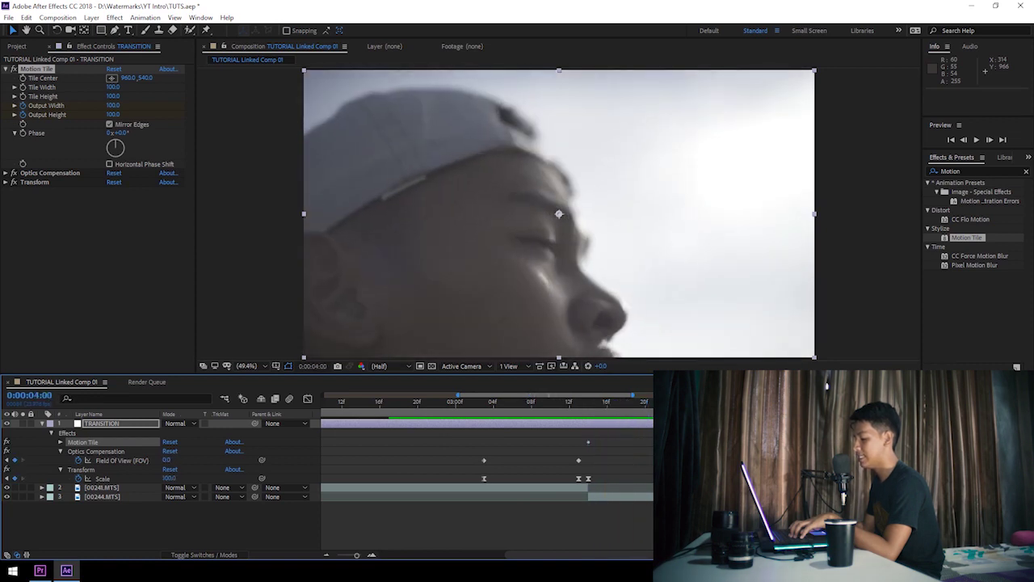
Step: In the Graph Editor, reshape the Scale curve to ease gently into 100 at 4:00, then preview
{"action": "left_click", "coordinate": [587, 478]}
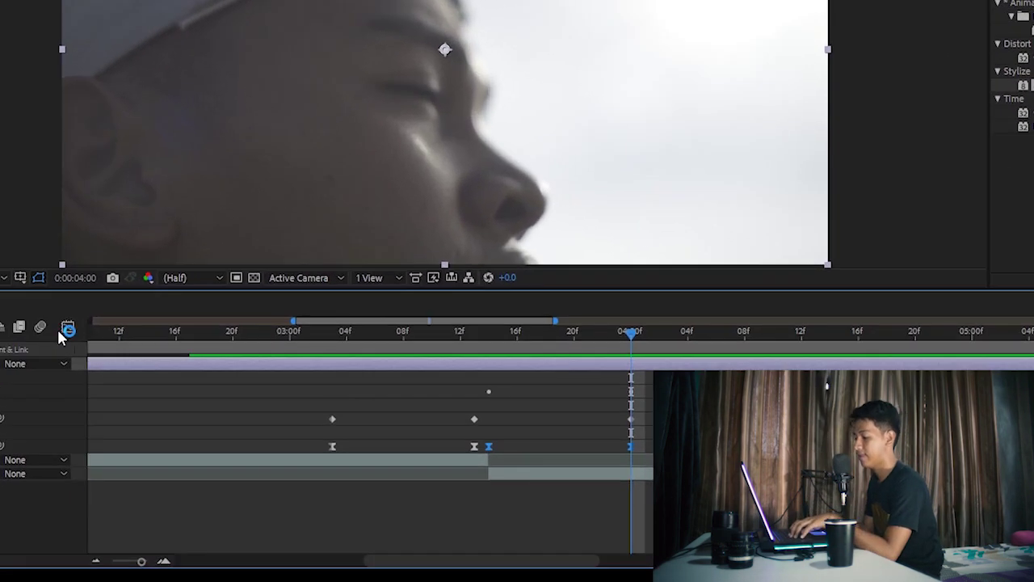
{"action": "left_click", "coordinate": [66, 330]}
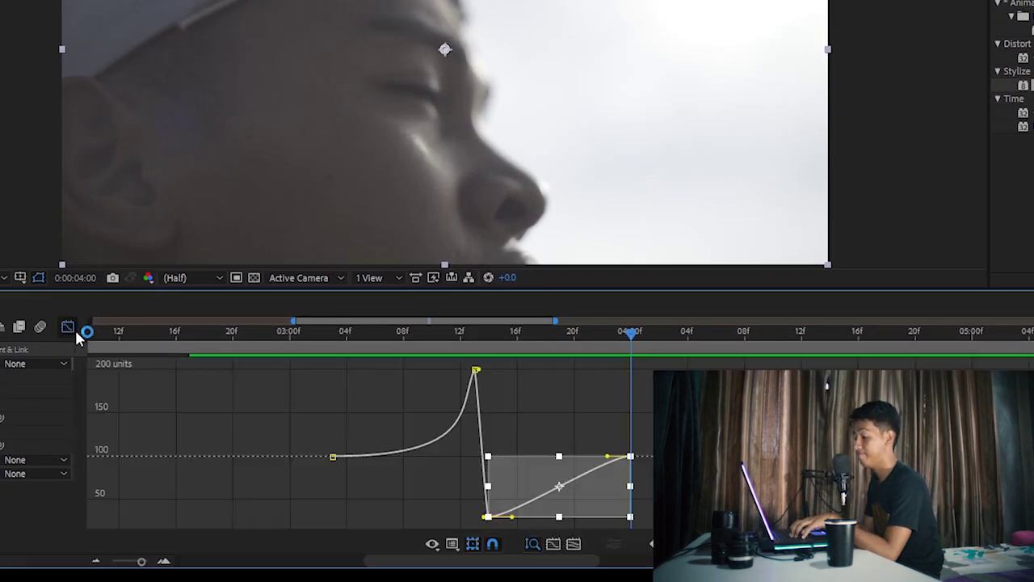
{"action": "left_click", "coordinate": [607, 485]}
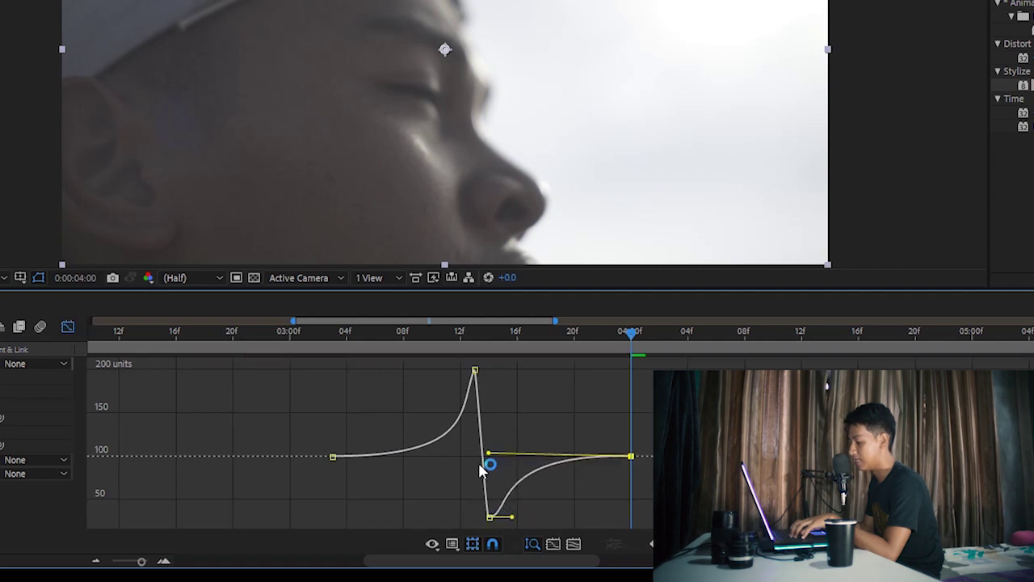
{"action": "left_click_drag", "start_coordinate": [512, 518], "coordinate": [502, 477]}
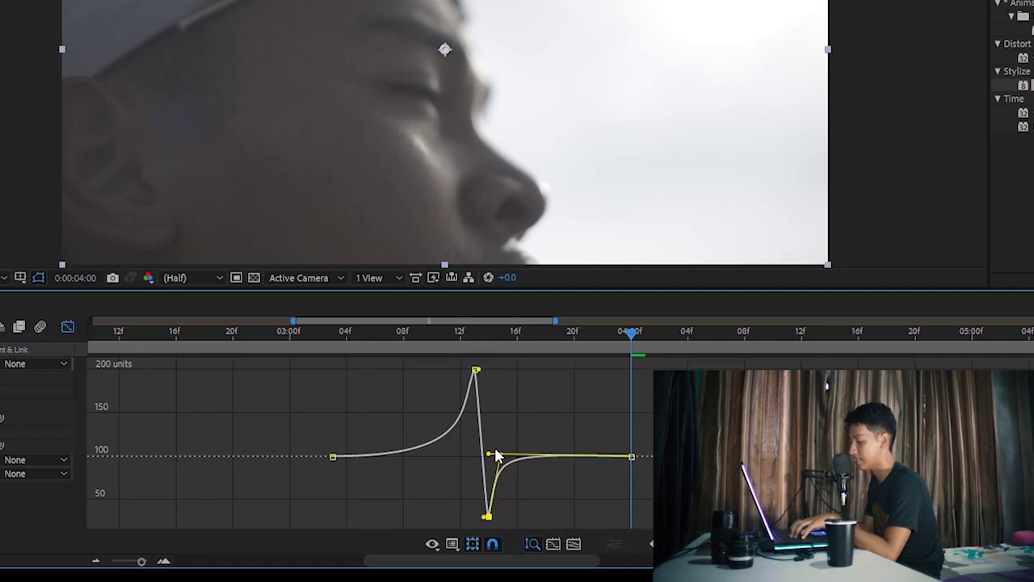
{"action": "left_click", "coordinate": [68, 326]}
{"action": "key", "text": "space"}
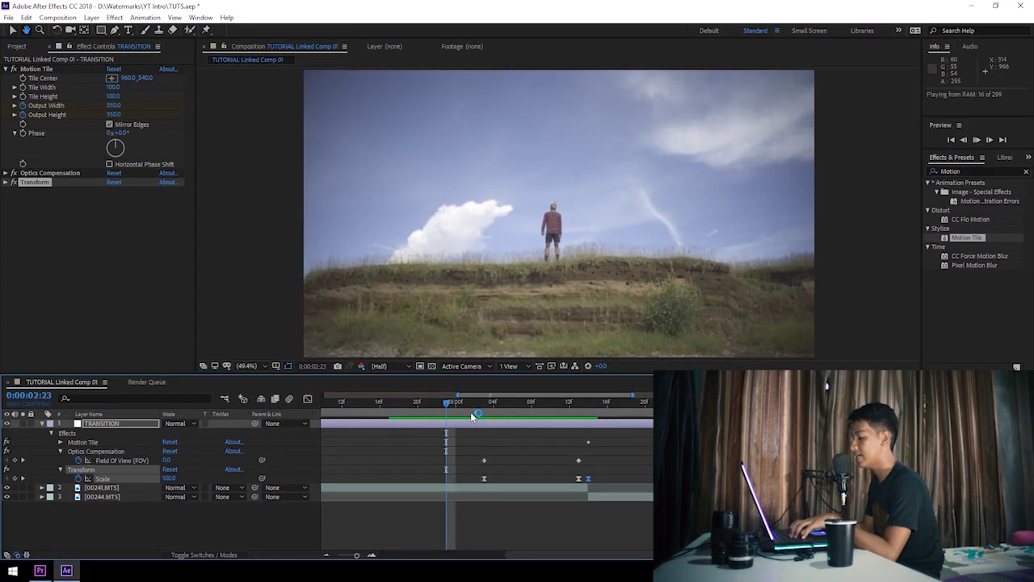
Step: Reveal modified properties with UU and shift the FOV and Scale keyframes earlier
{"action": "key", "text": "space"}
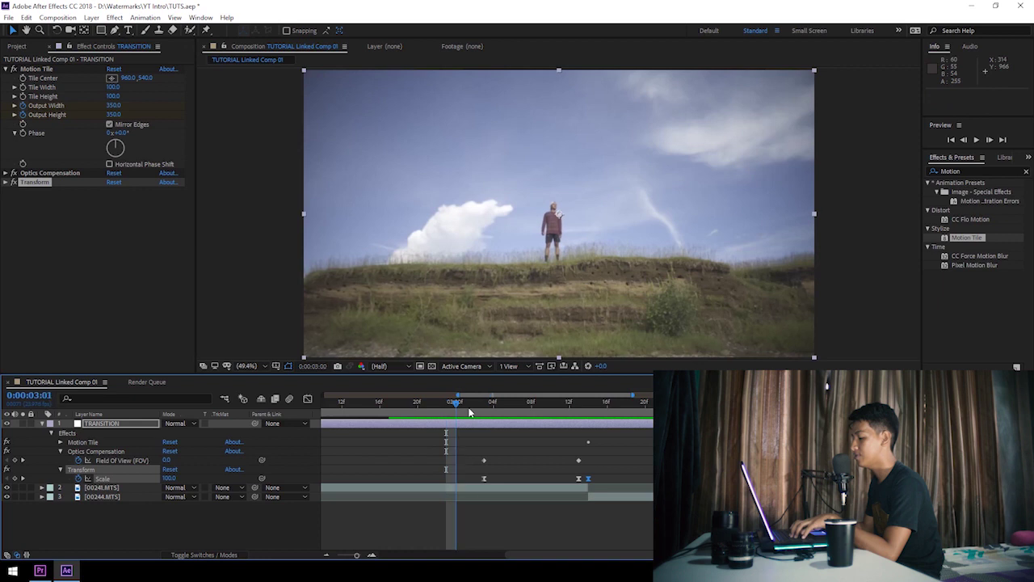
{"action": "left_click_drag", "start_coordinate": [470, 413], "coordinate": [513, 420]}
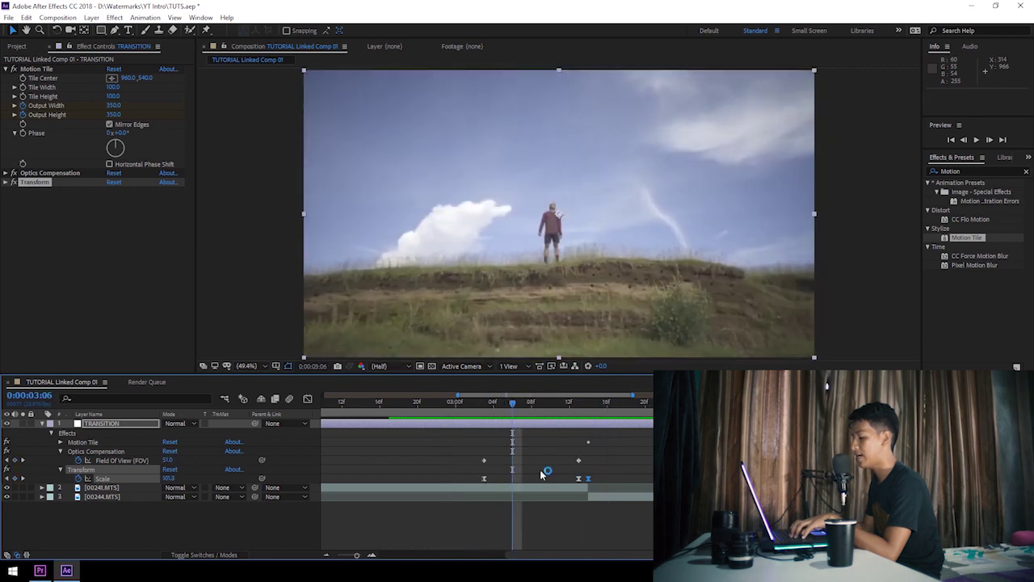
{"action": "key", "text": "u"}
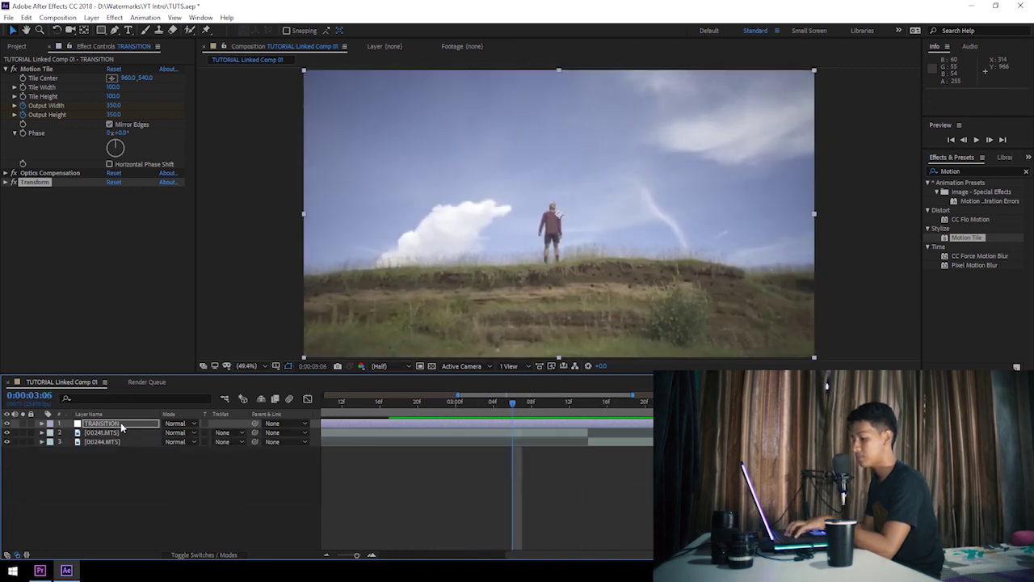
{"action": "key", "text": "u"}
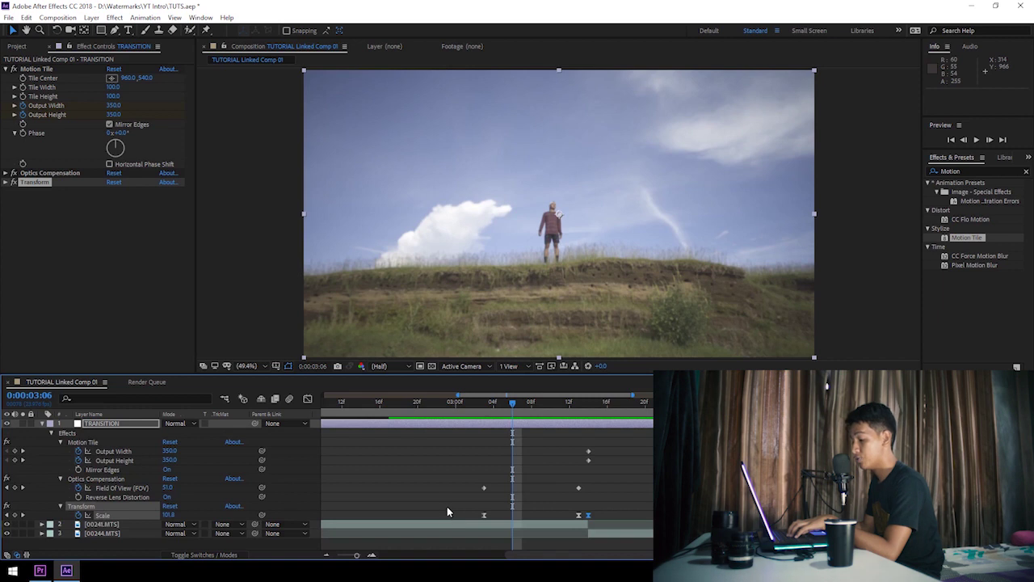
{"action": "key", "text": "minus"}
{"action": "left_click", "coordinate": [416, 495]}
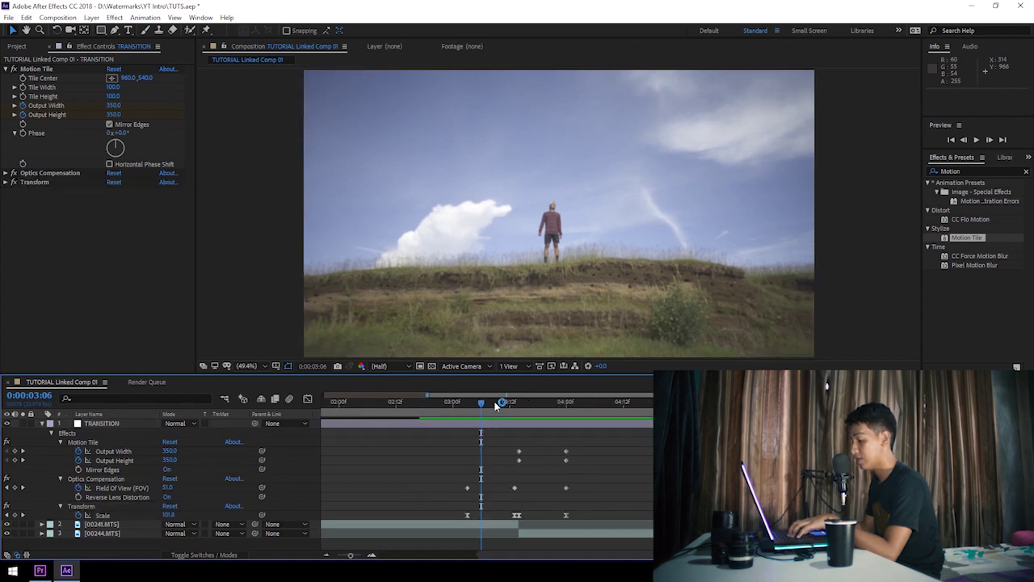
{"action": "left_click_drag", "start_coordinate": [493, 410], "coordinate": [611, 425]}
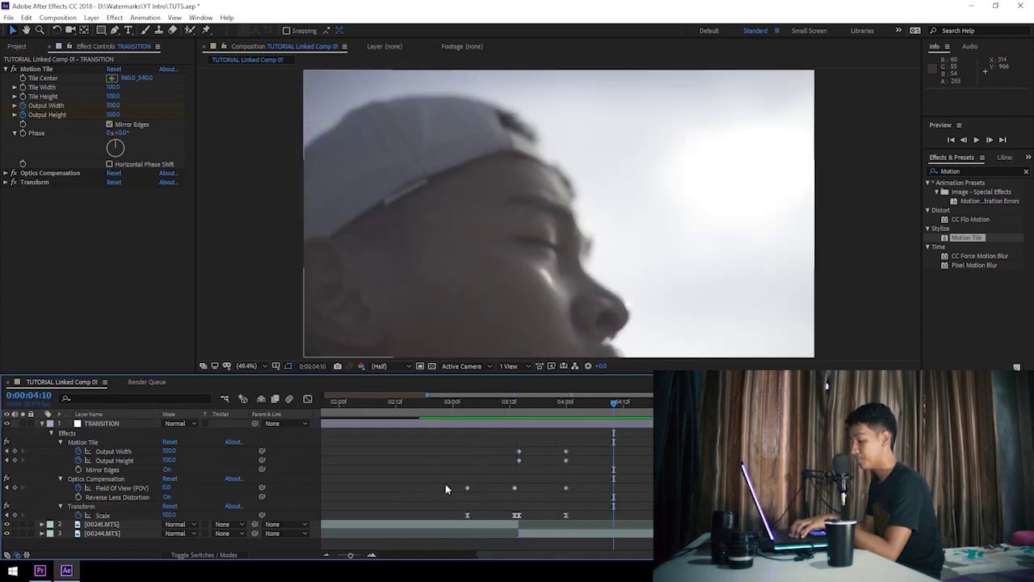
{"action": "mouse_move", "coordinate": [460, 499]}
{"action": "left_mouse_down"}
{"action": "mouse_move", "coordinate": [484, 520]}
{"action": "mouse_move", "coordinate": [410, 490]}
{"action": "left_mouse_up"}
{"action": "left_click", "coordinate": [362, 404]}
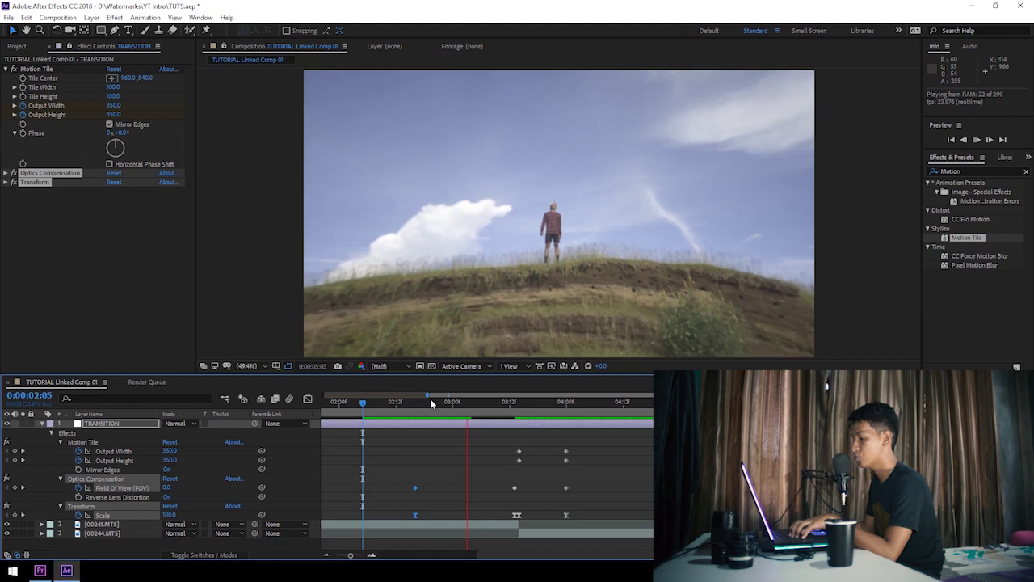
Step: Preview from 2:08, nudge the FOV and Scale keyframes later, and replay from 2:20
{"action": "left_click", "coordinate": [376, 404]}
{"action": "key", "text": "space"}
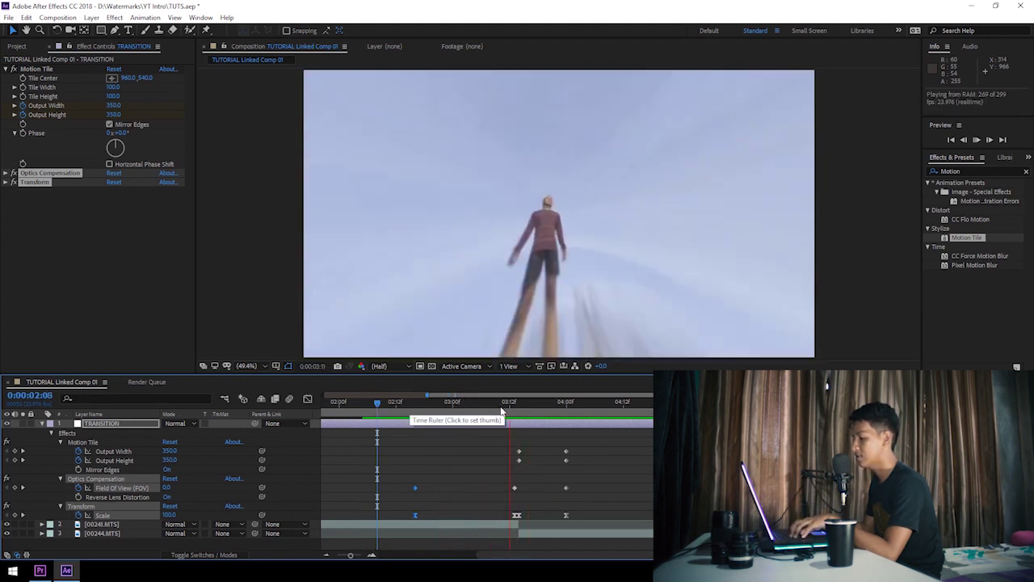
{"action": "key", "text": "space"}
{"action": "left_click_drag", "start_coordinate": [416, 488], "coordinate": [487, 491]}
{"action": "left_click", "coordinate": [442, 404]}
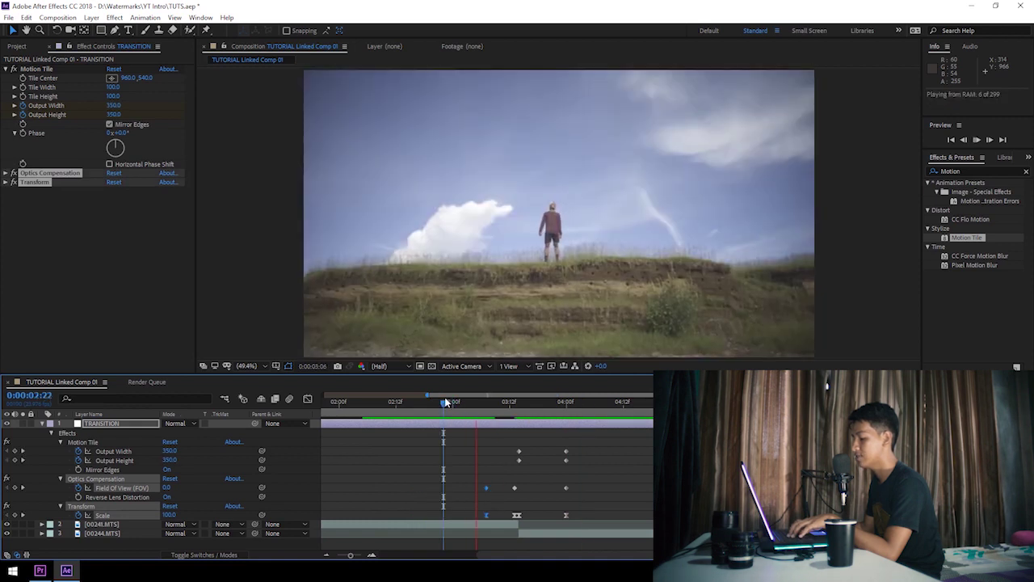
{"action": "key", "text": "space"}
{"action": "left_click", "coordinate": [436, 402]}
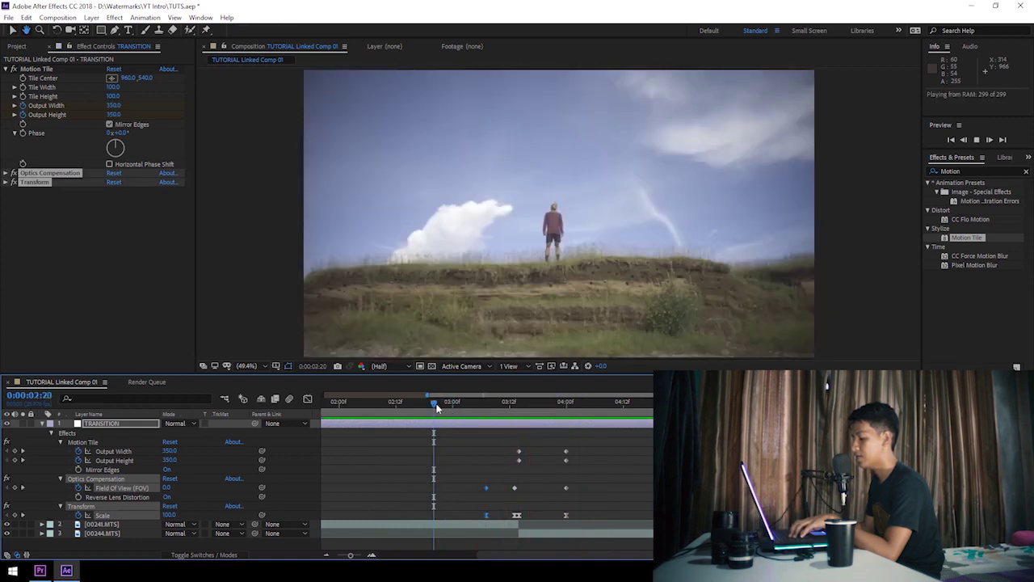
{"action": "key", "text": "space"}
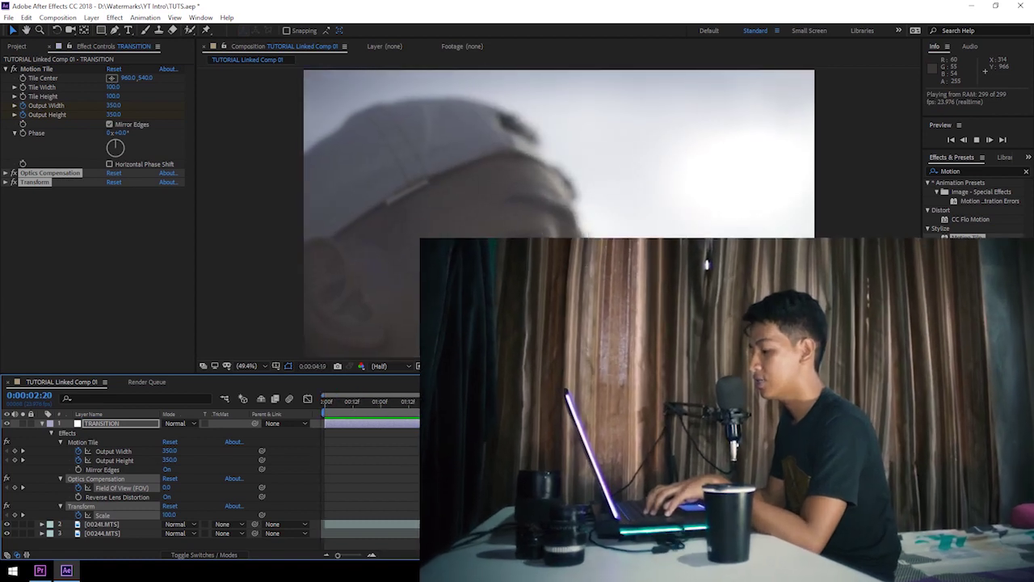